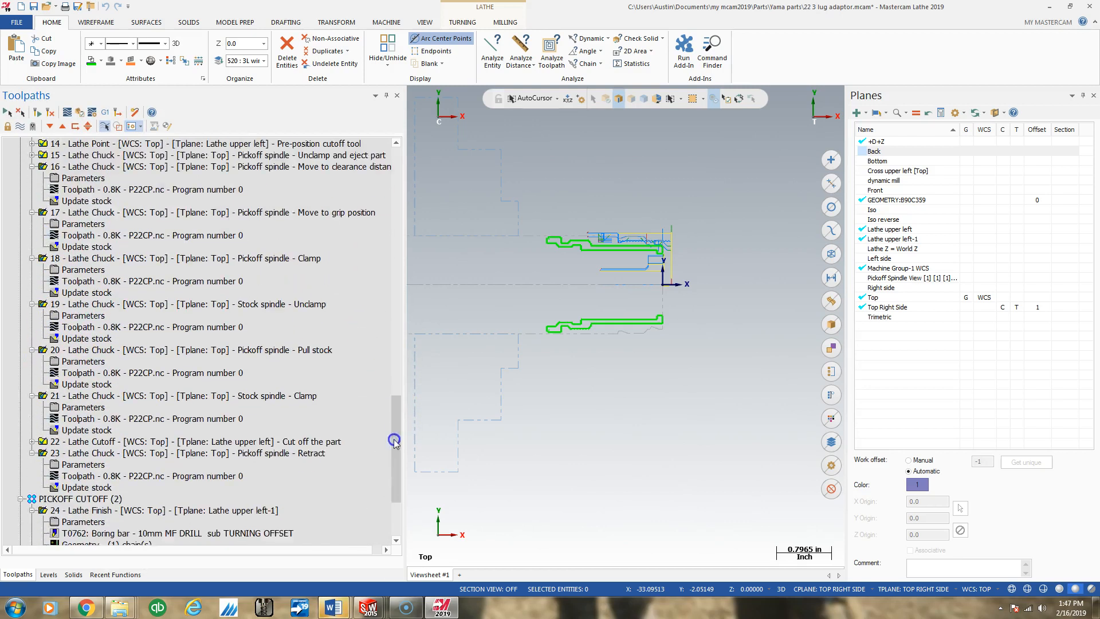
- Examine the lathe operations list, from the first facing operation through the pickoff spindle sequence to the PICKOFF CUTOFF group
scroll(84, 368, up, 15)
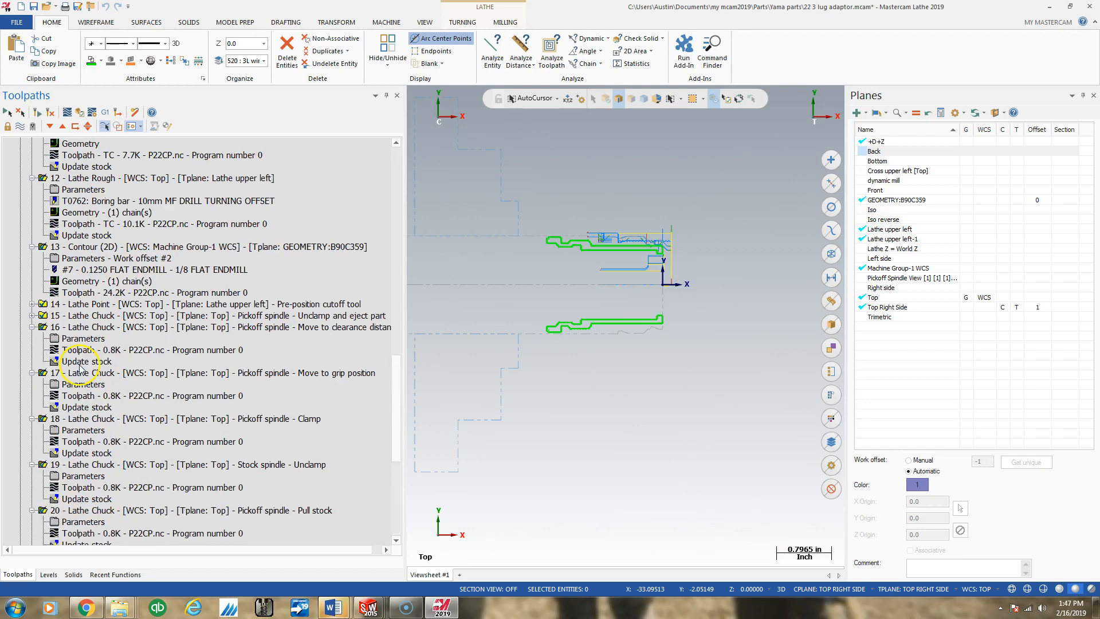
scroll(83, 368, down, 14)
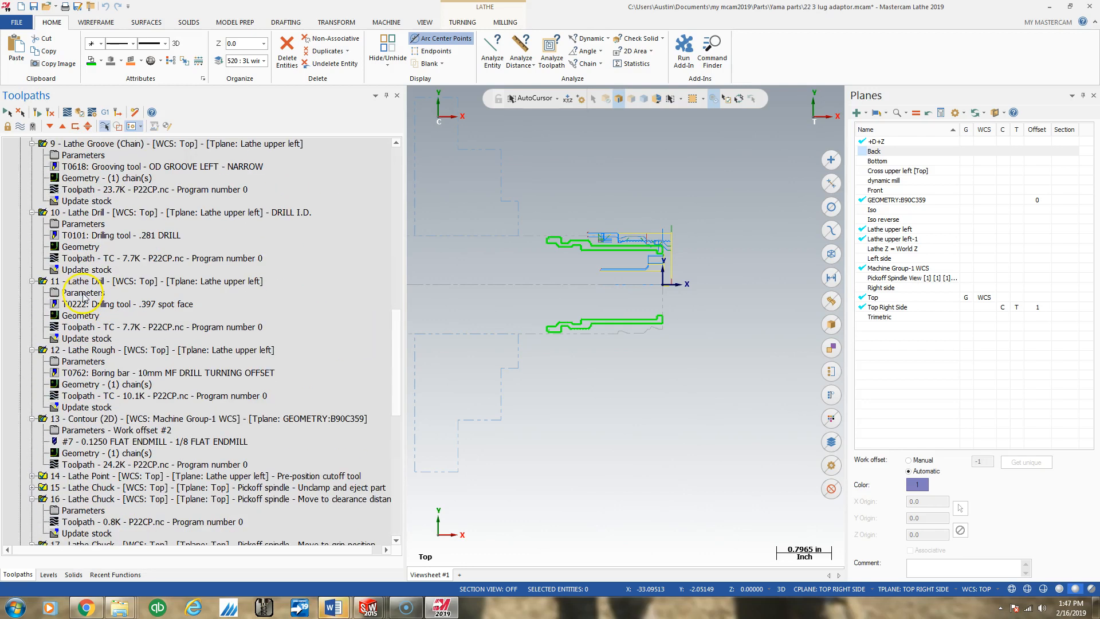
scroll(91, 319, down, 5)
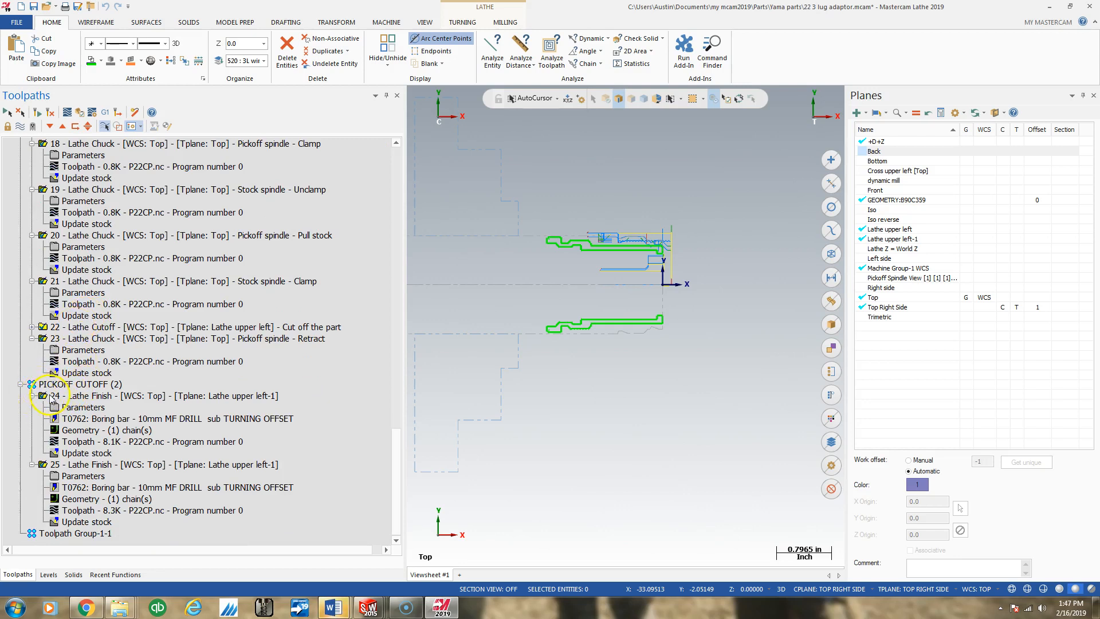
scroll(51, 379, up, 20)
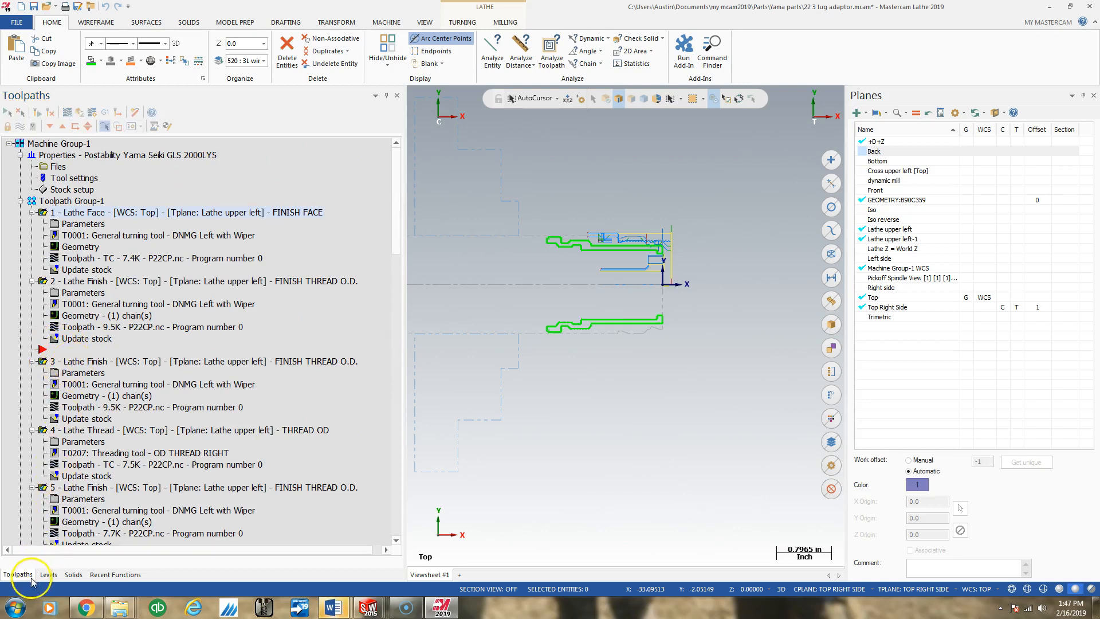
scroll(44, 404, down, 20)
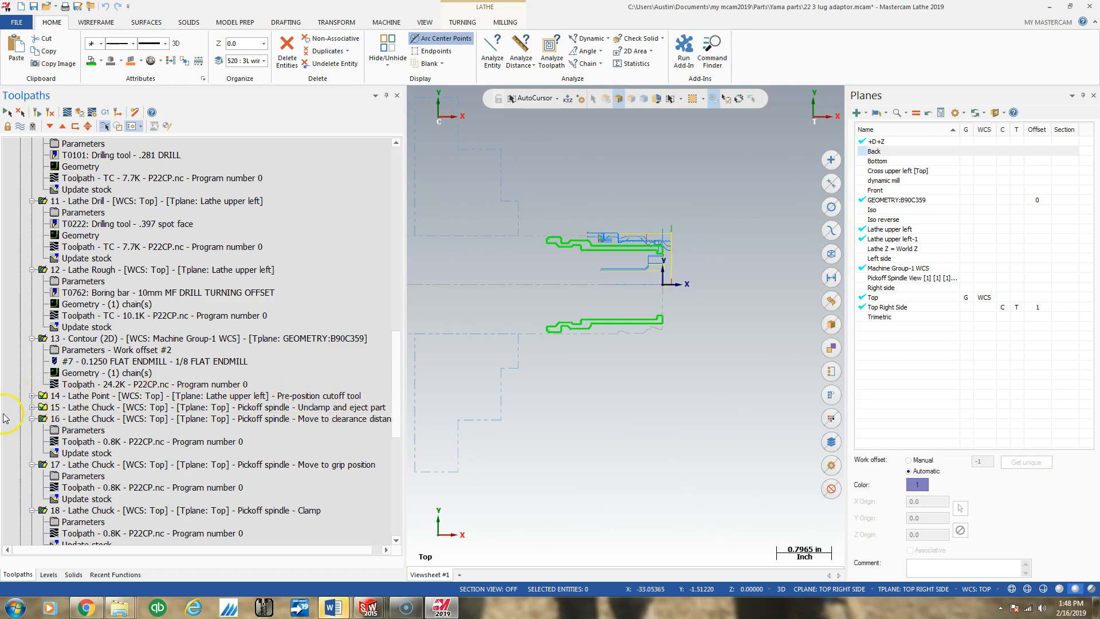
drag(400, 393, 401, 419)
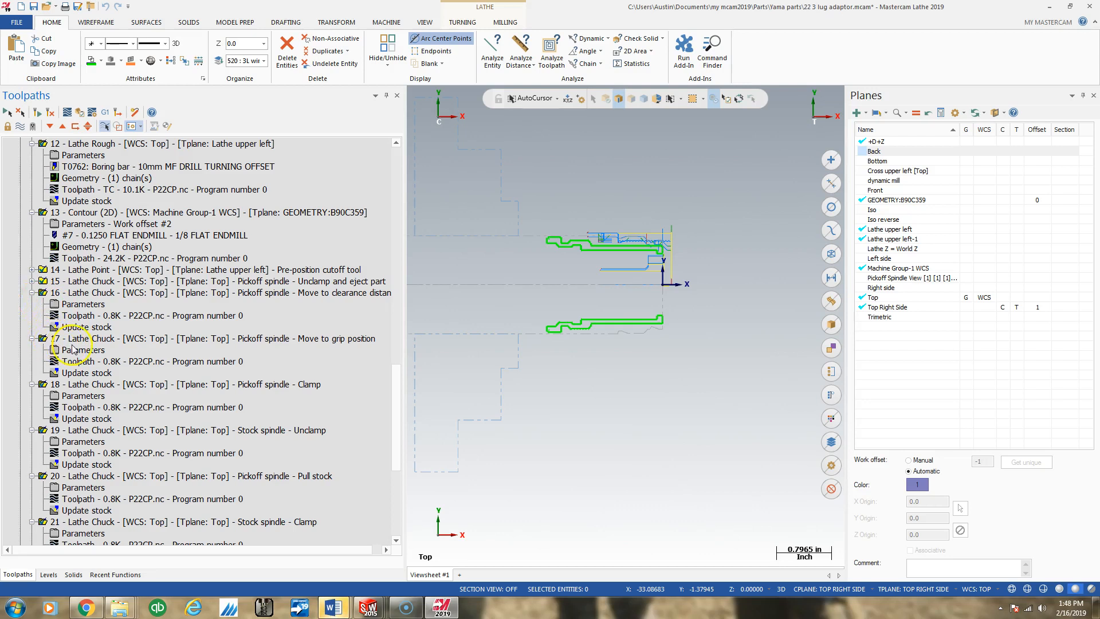
scroll(393, 387, down, 2)
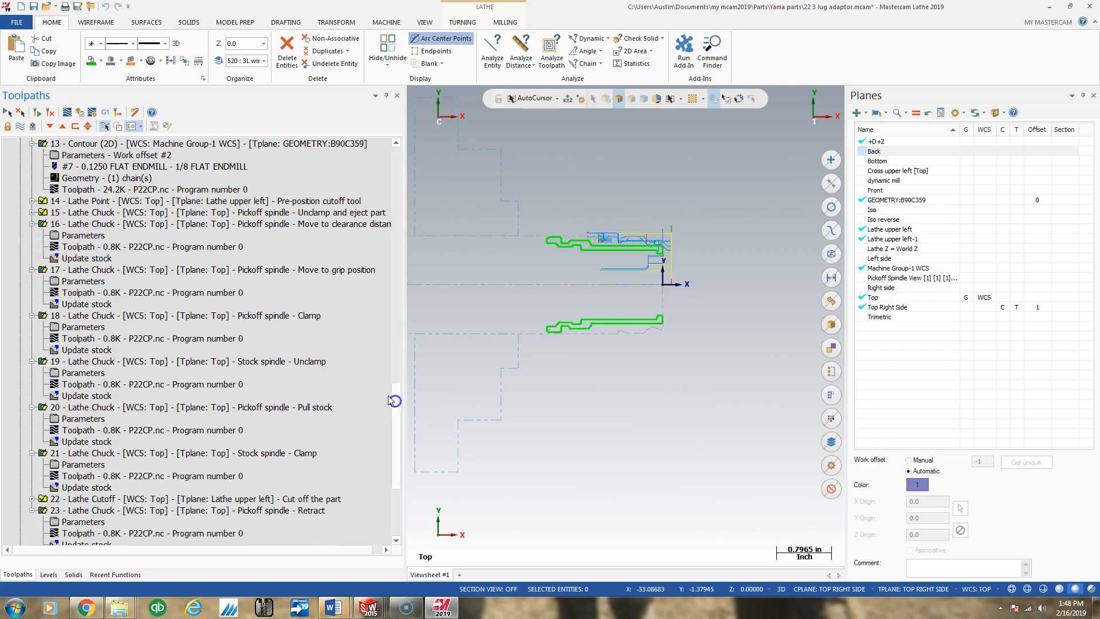
- Select operation 17 (Move to grip position) and measure from the part's front face to the radius at the outer shoulder
click(43, 271)
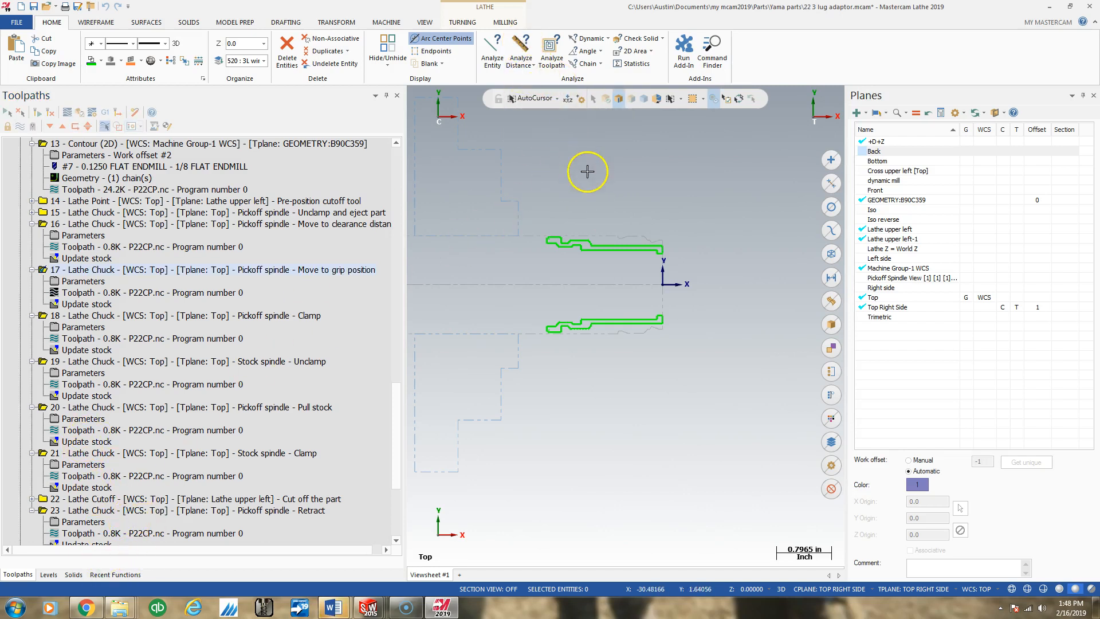
scroll(671, 252, up, 5)
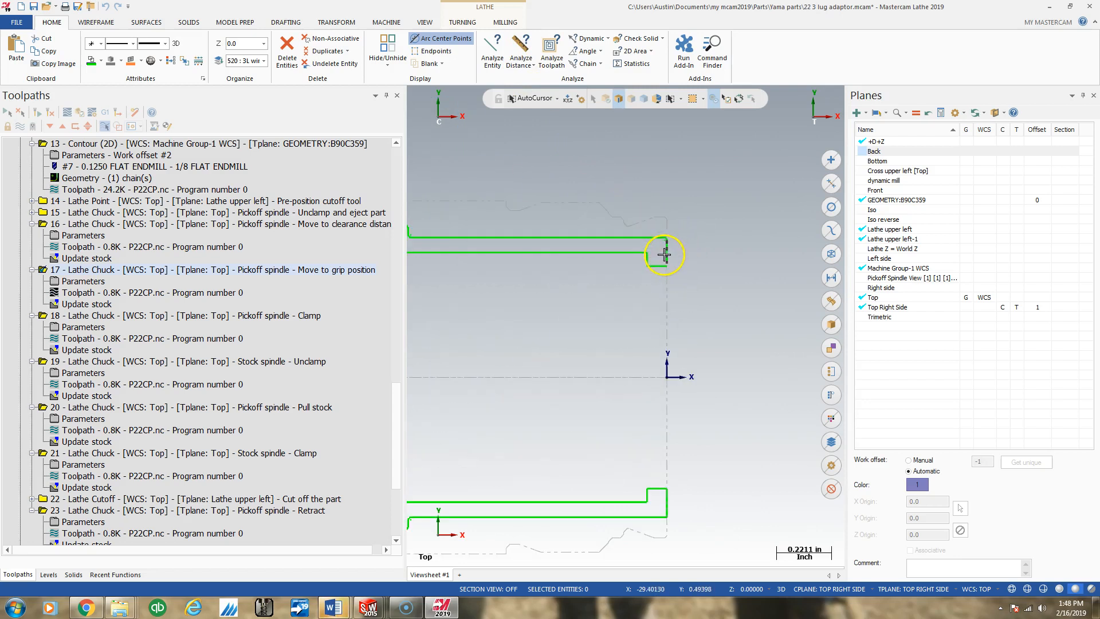
click(665, 251)
scroll(474, 218, up, 3)
scroll(554, 219, down, 7)
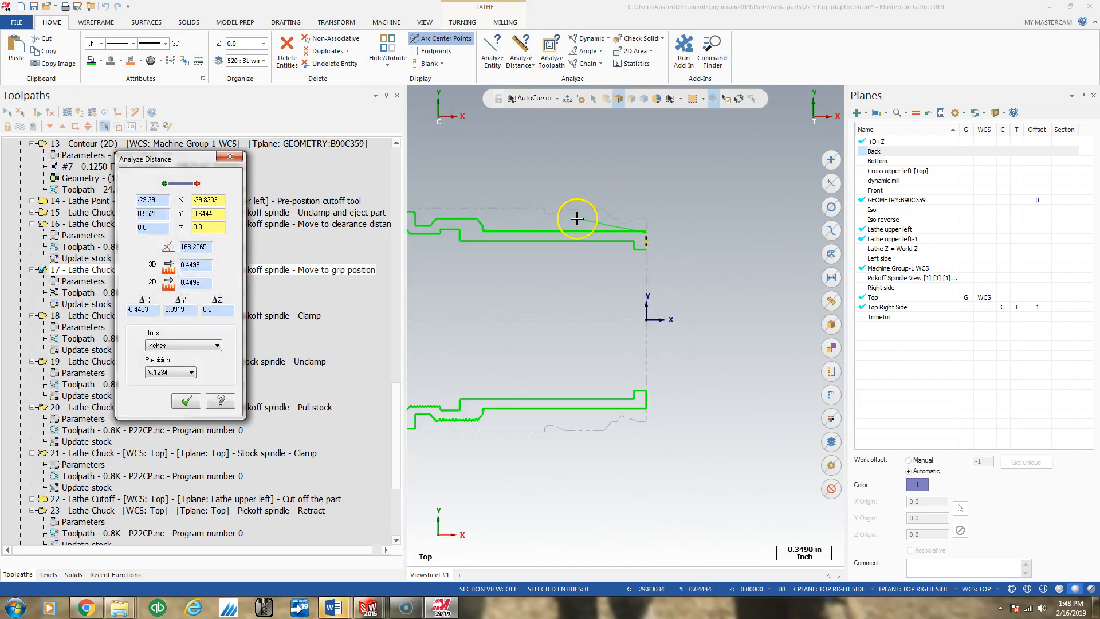
scroll(507, 227, up, 5)
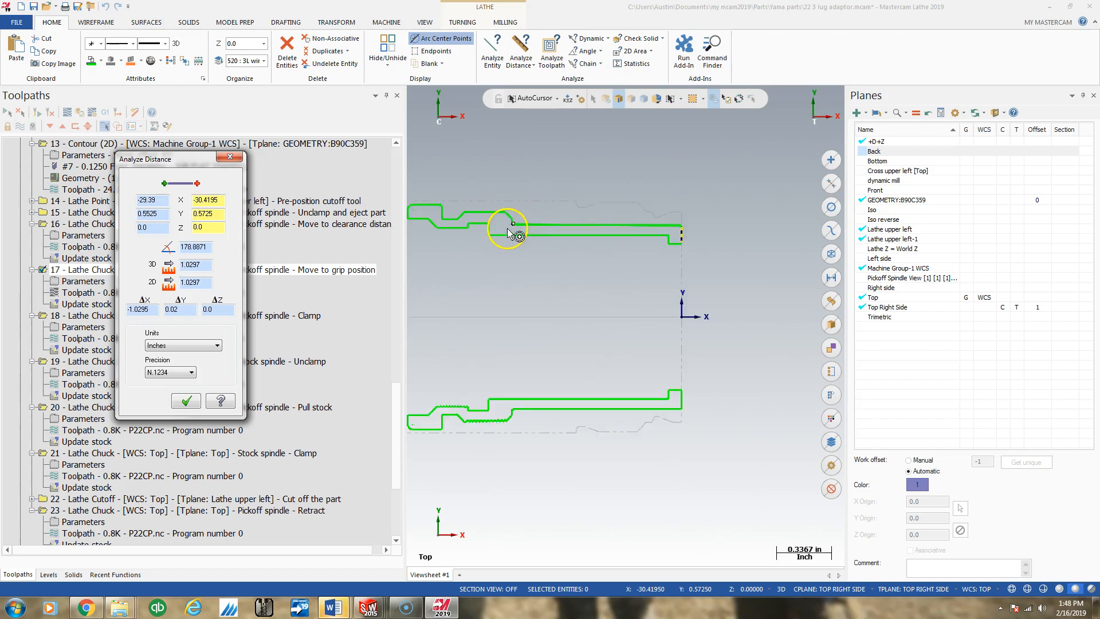
scroll(510, 225, up, 4)
click(522, 210)
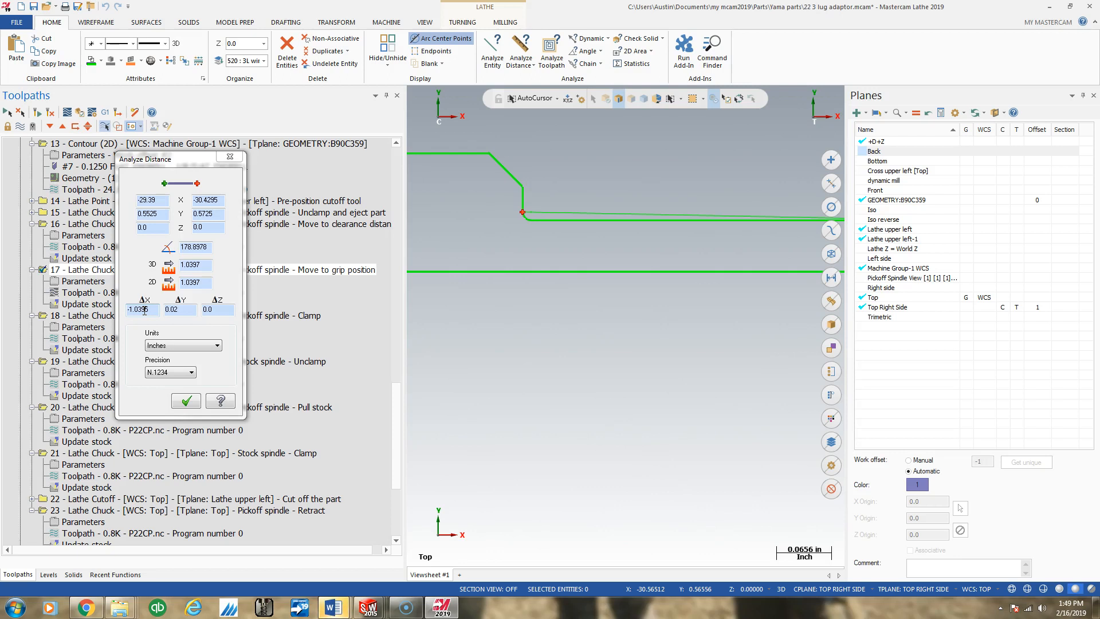
click(187, 401)
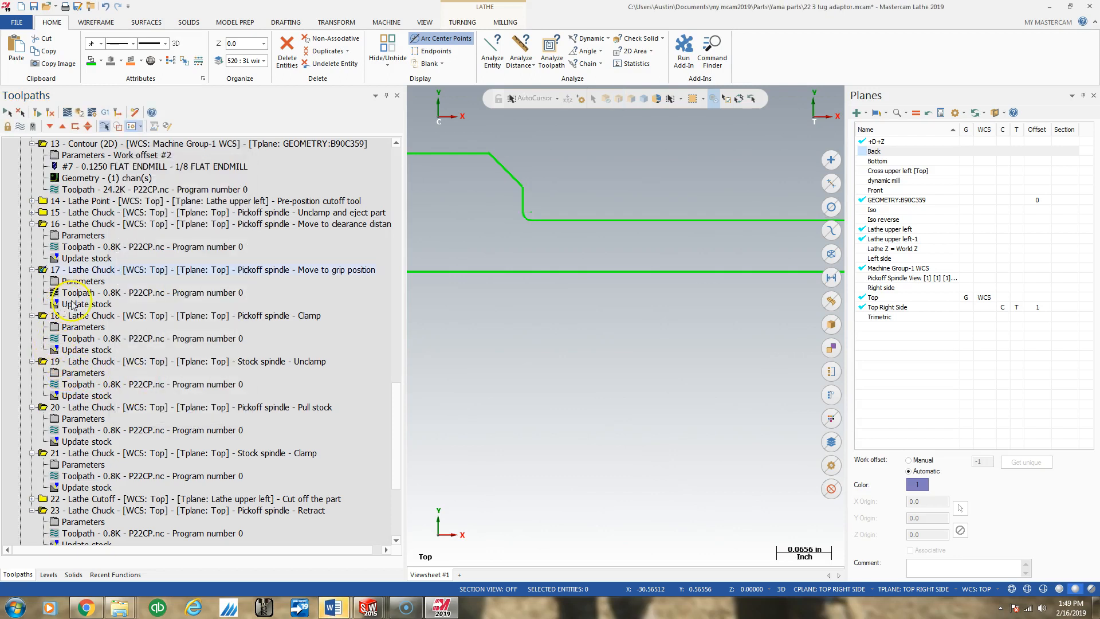
- Set operation 17's final chuck Z position to -1.0195 and regenerate the operation
click(92, 283)
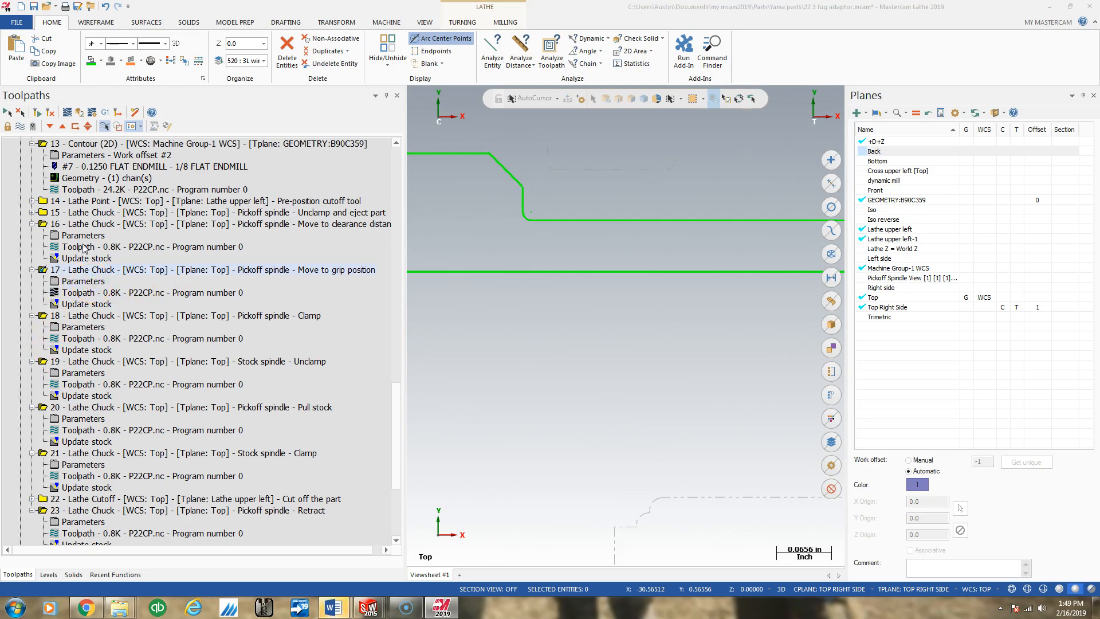
drag(149, 411, 138, 410)
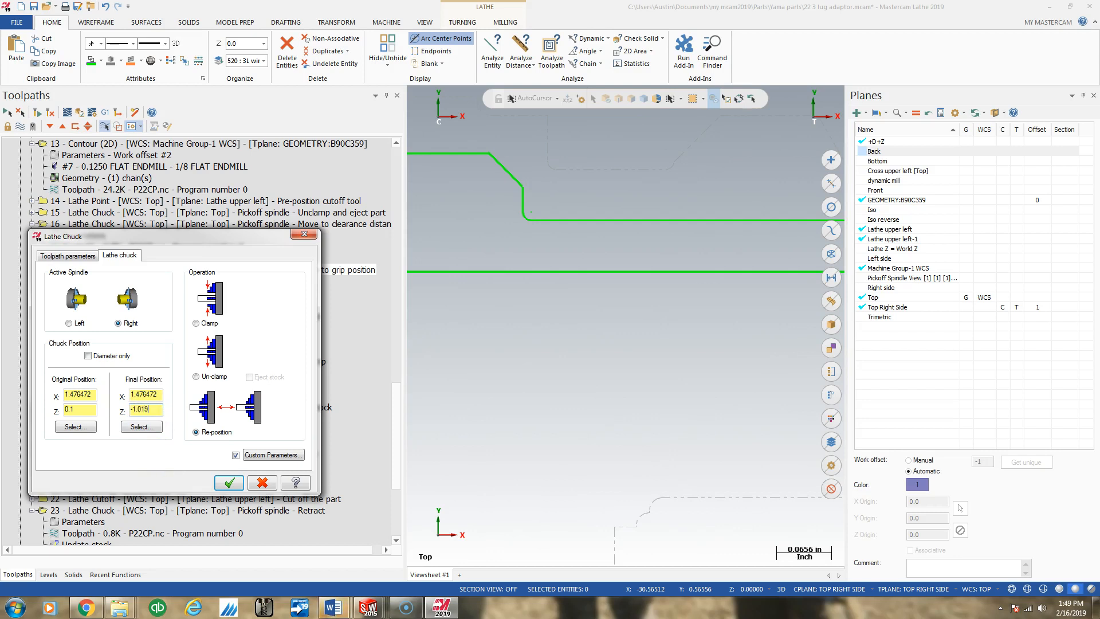
click(230, 483)
click(37, 112)
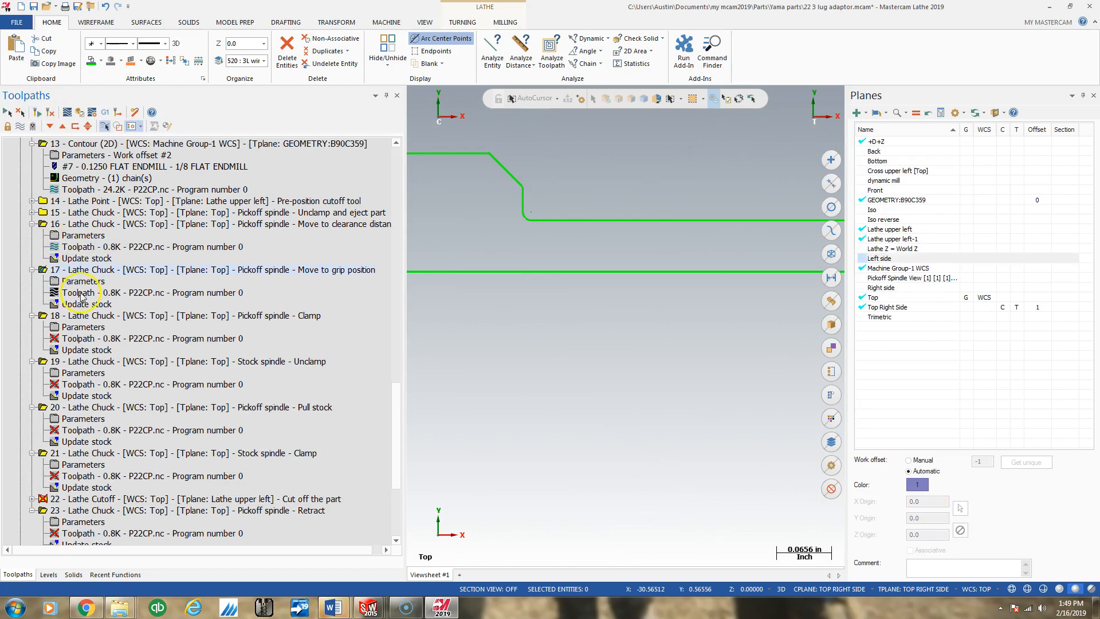
- Place the insert arrow after operation 18, then set its original and final chuck Z to -1.0195 in Re-position mode and regenerate it
click(75, 126)
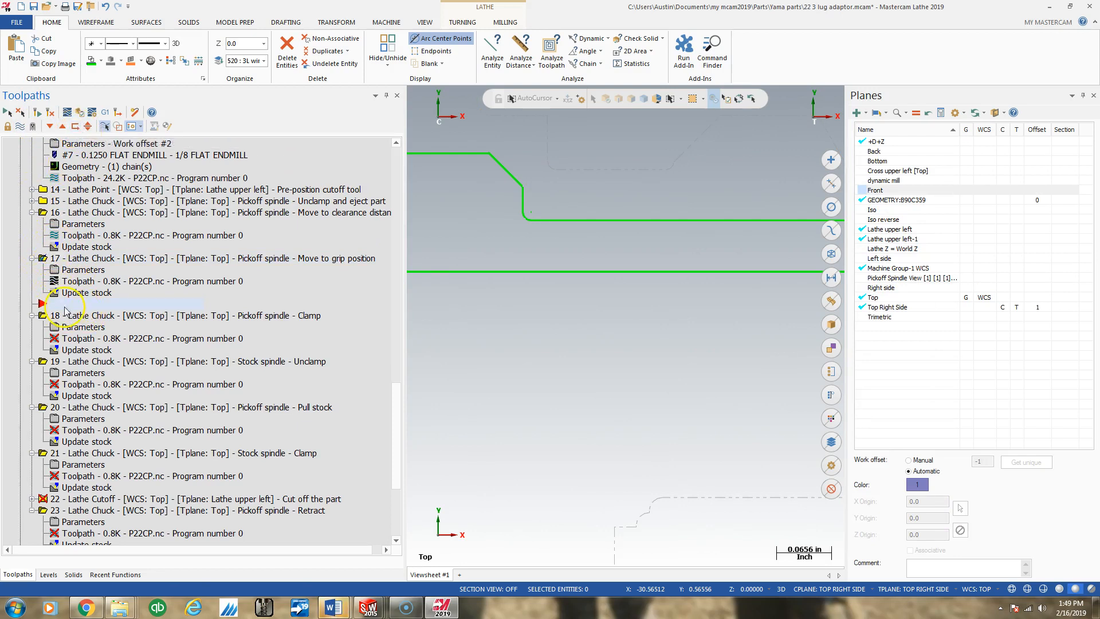
click(50, 126)
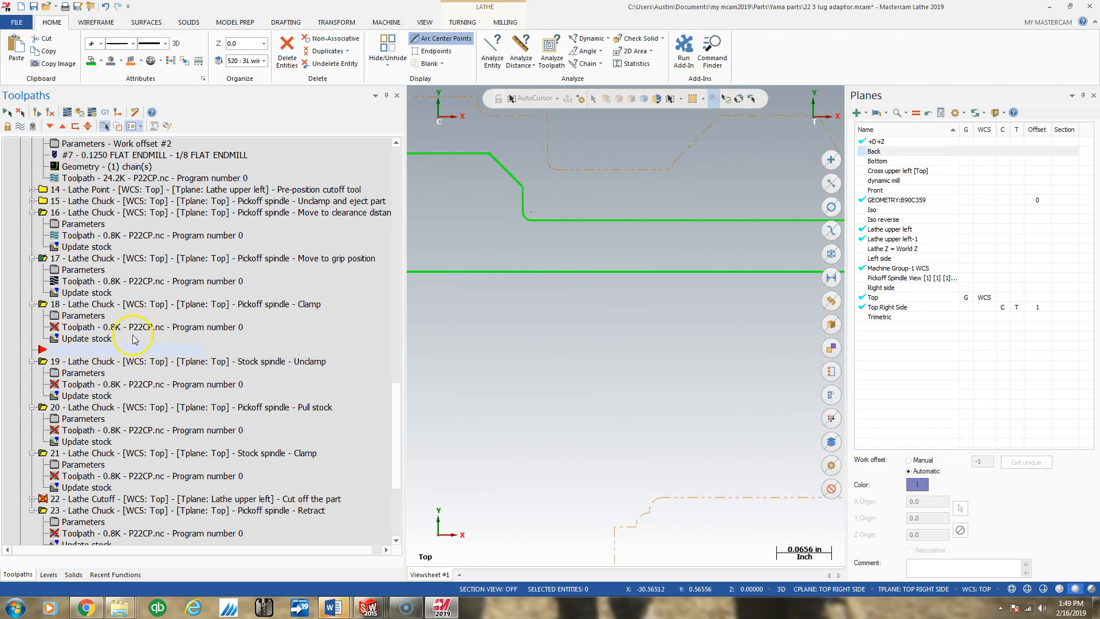
click(84, 315)
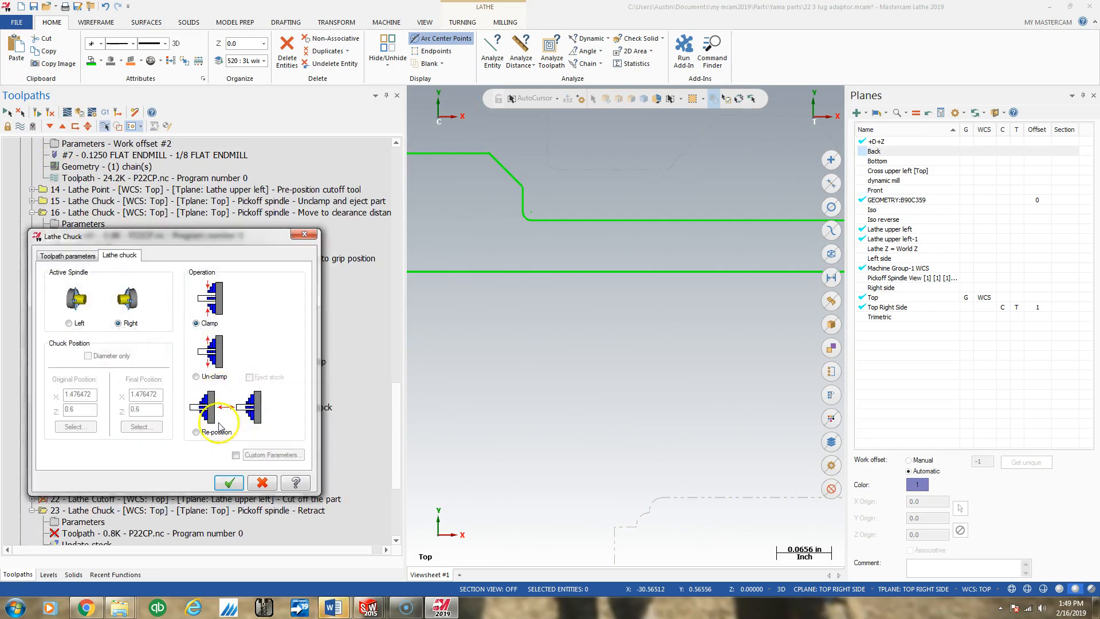
click(196, 432)
drag(85, 410, 44, 412)
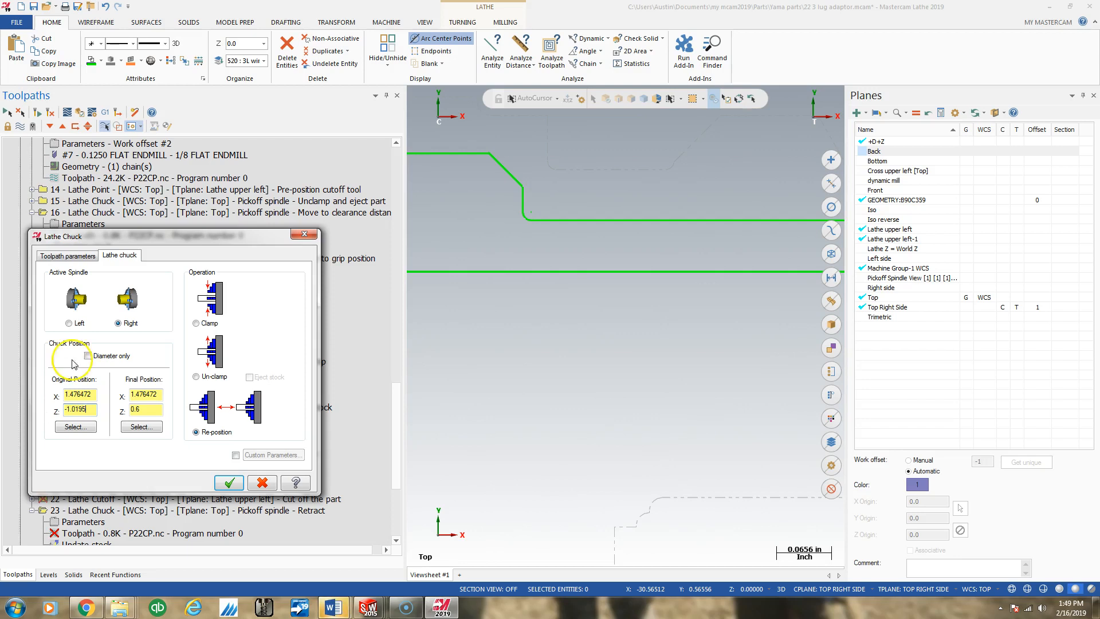
drag(156, 409, 113, 417)
text(1.0195)
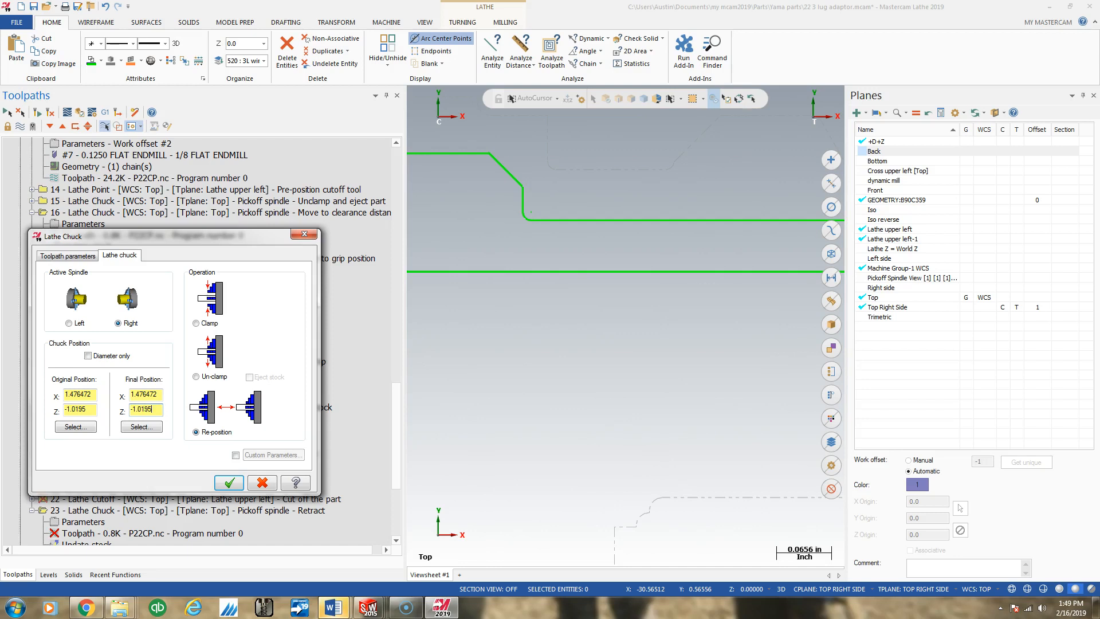
click(229, 483)
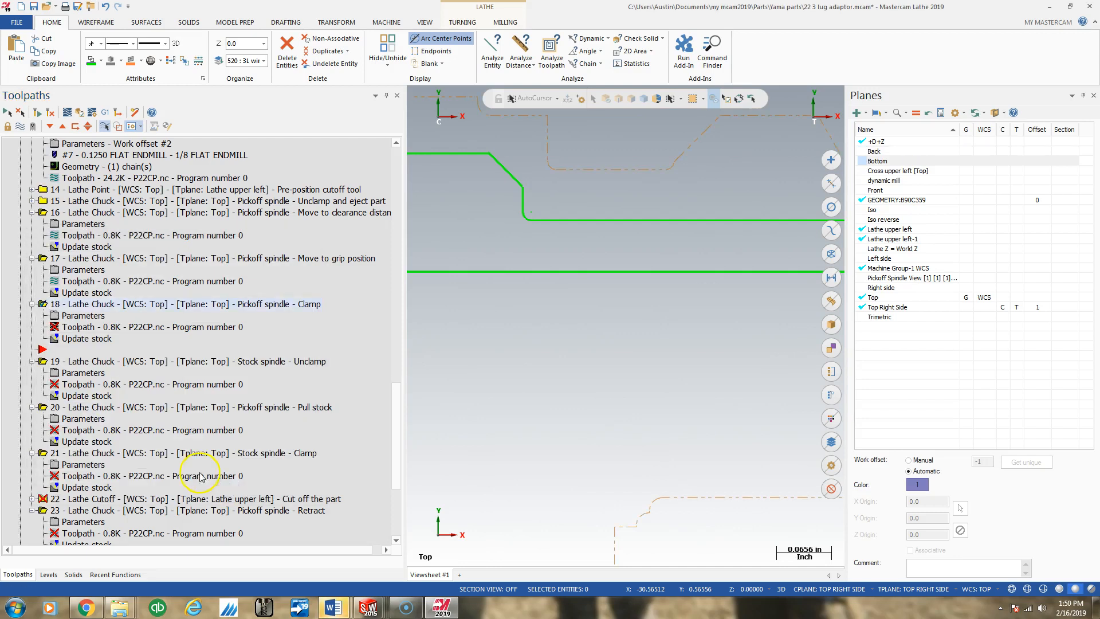
click(39, 114)
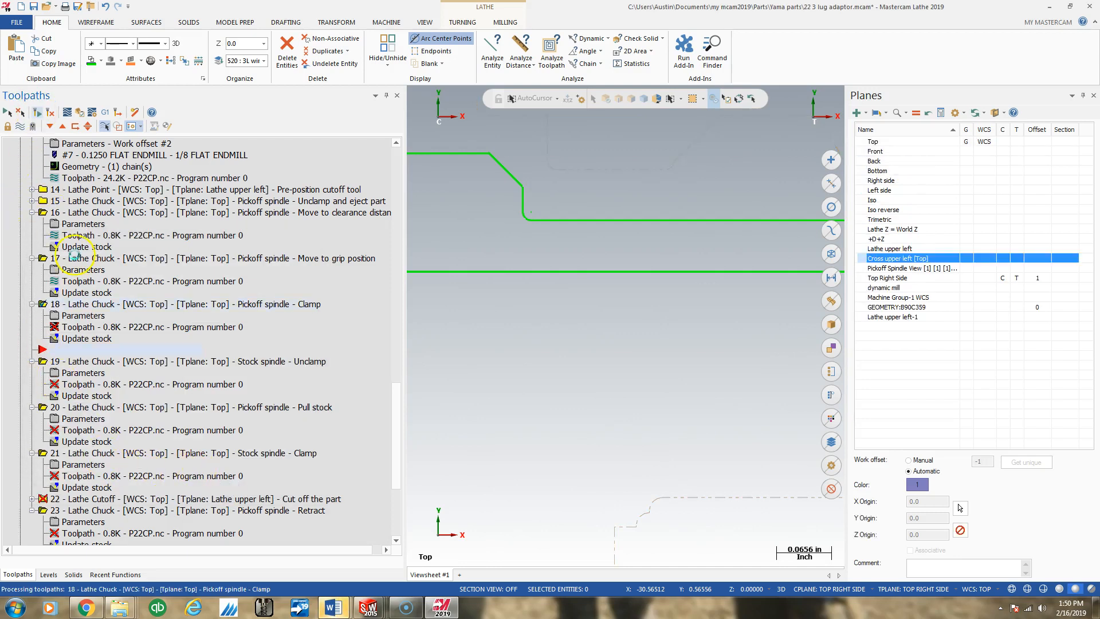
- Switch operation 18's chuck operation back to Clamp for the right spindle and regenerate it
click(80, 316)
click(197, 324)
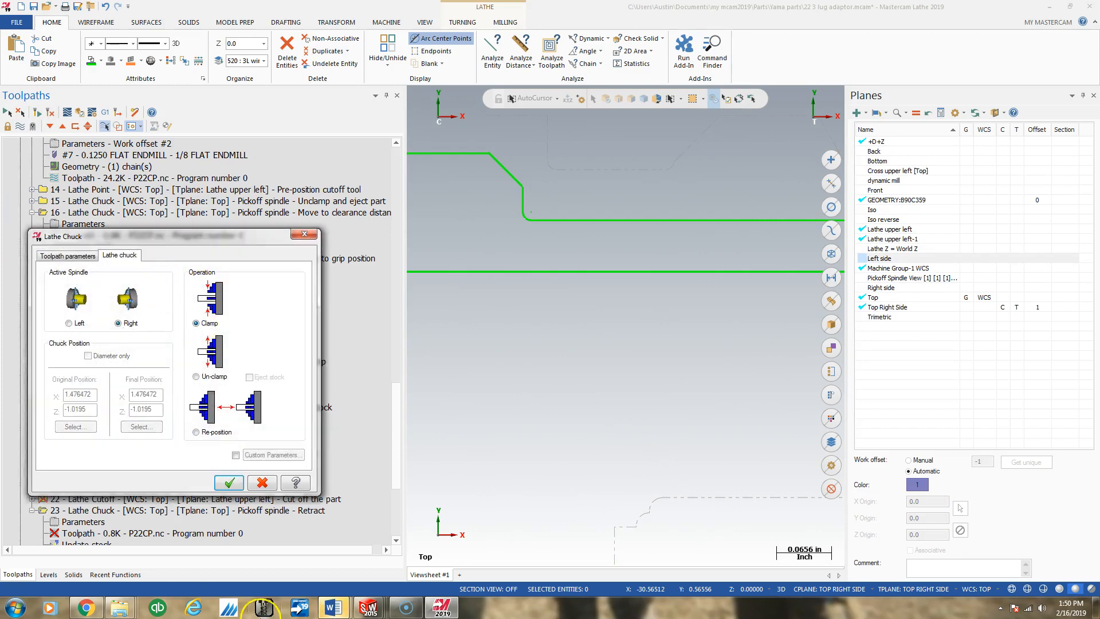
click(229, 483)
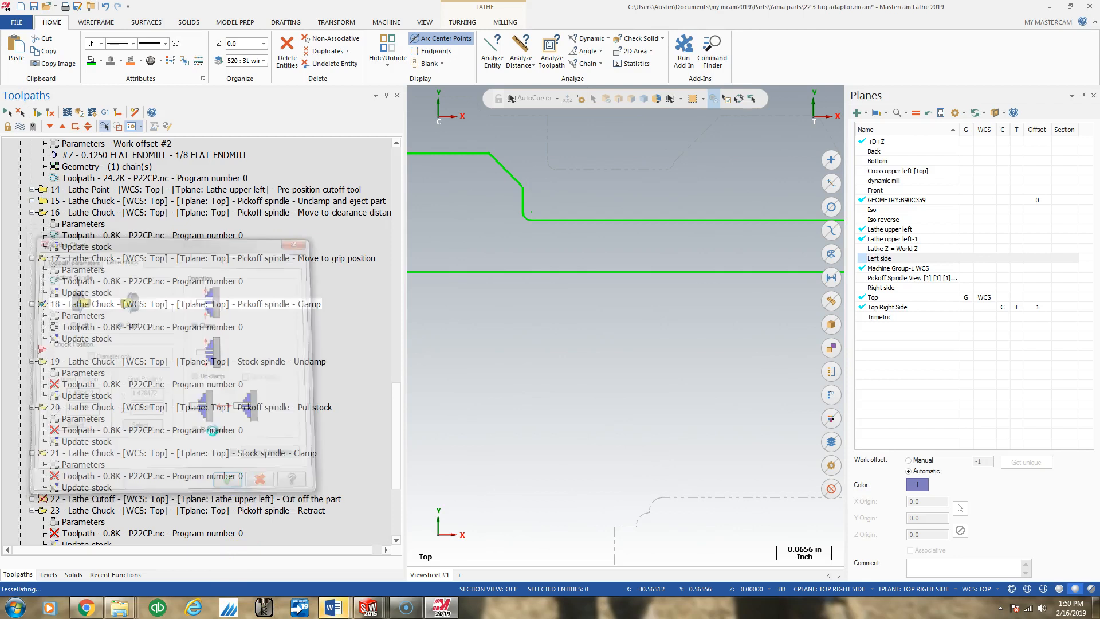
click(37, 112)
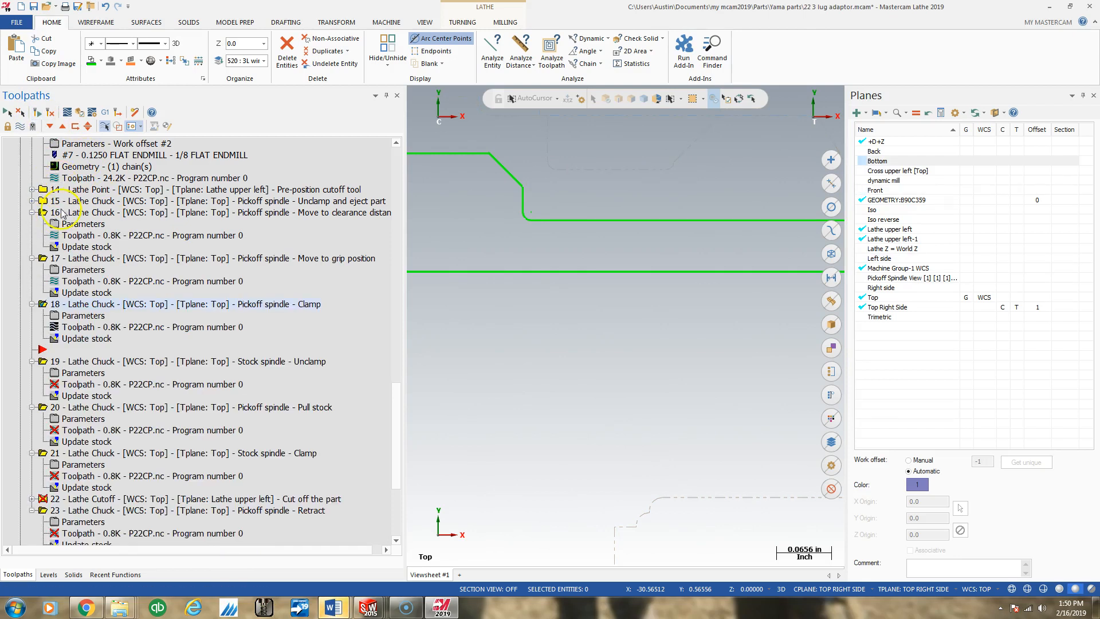
- Advance the insert arrow past operation 19, accept its left-spindle Un-clamp parameters and regenerate it
click(49, 126)
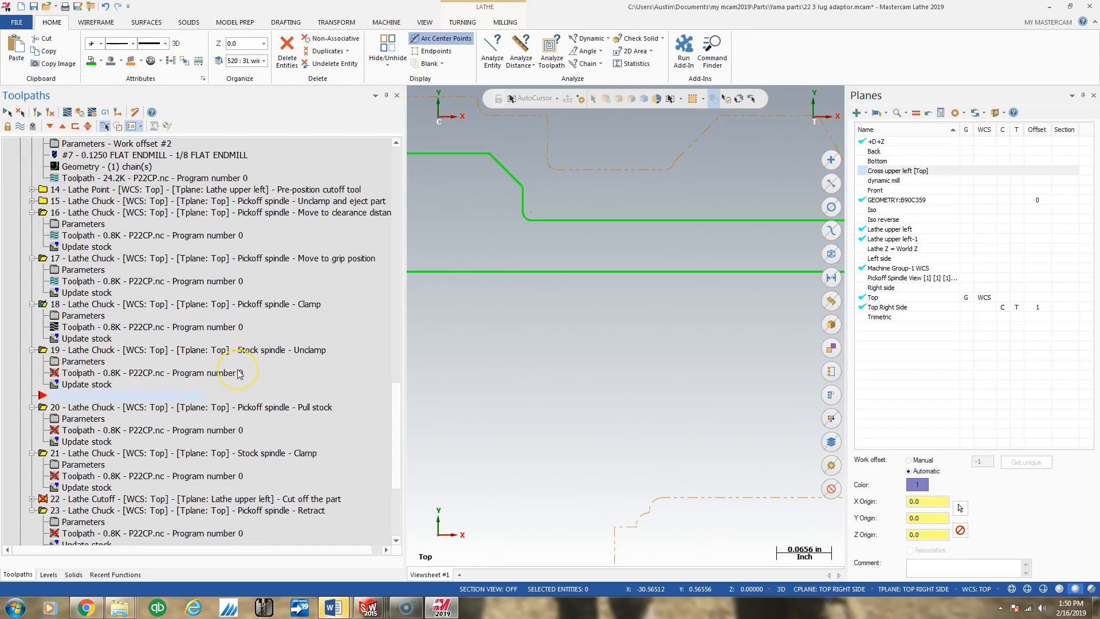
click(67, 363)
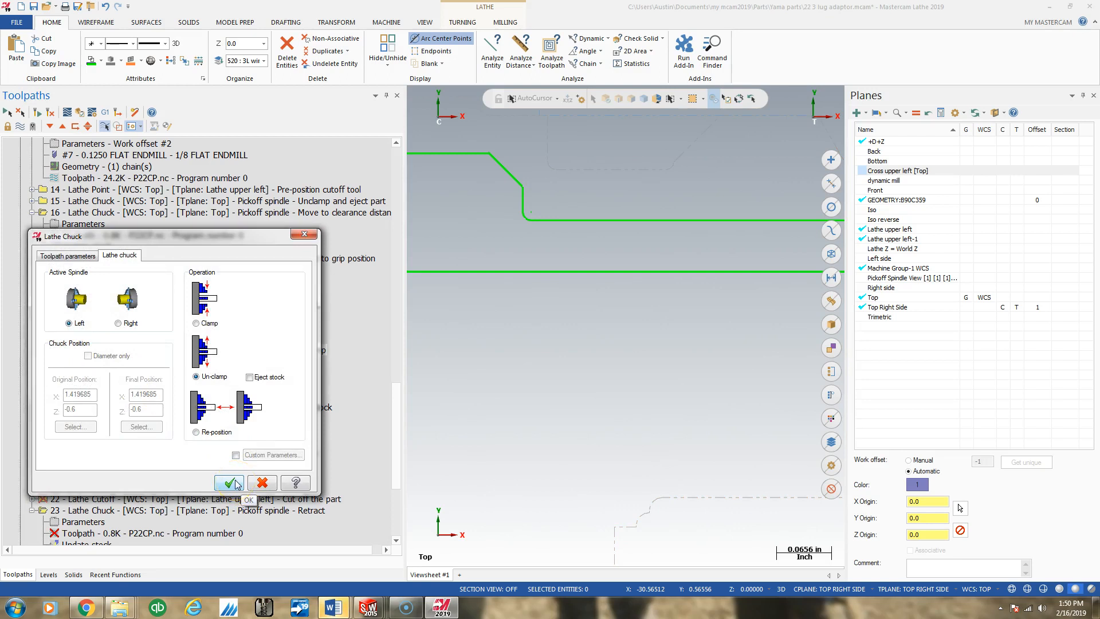
click(235, 484)
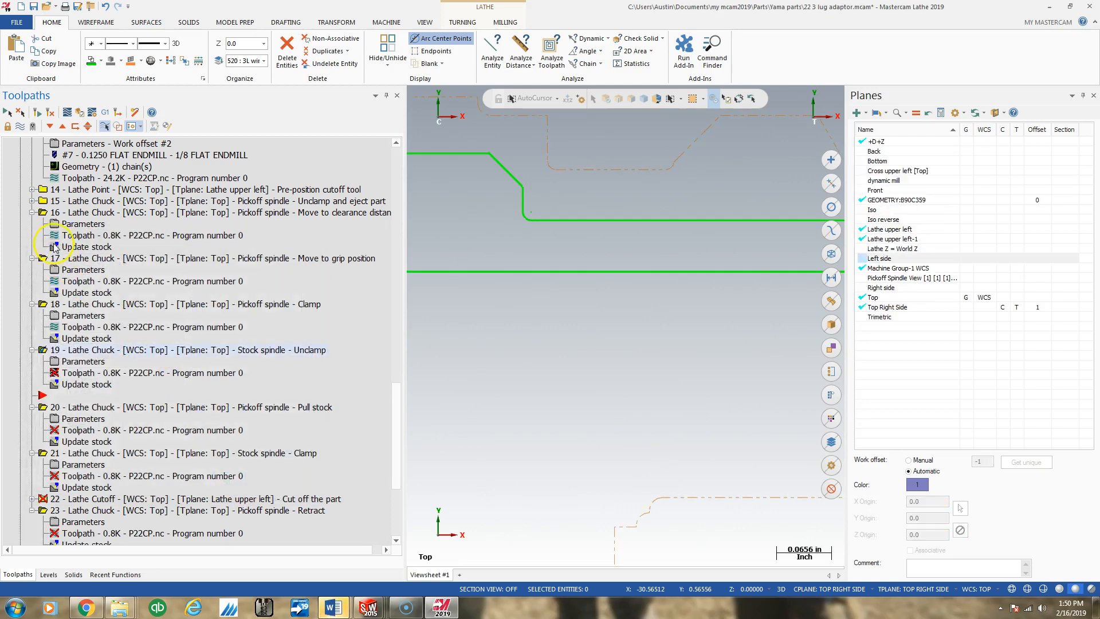
click(35, 112)
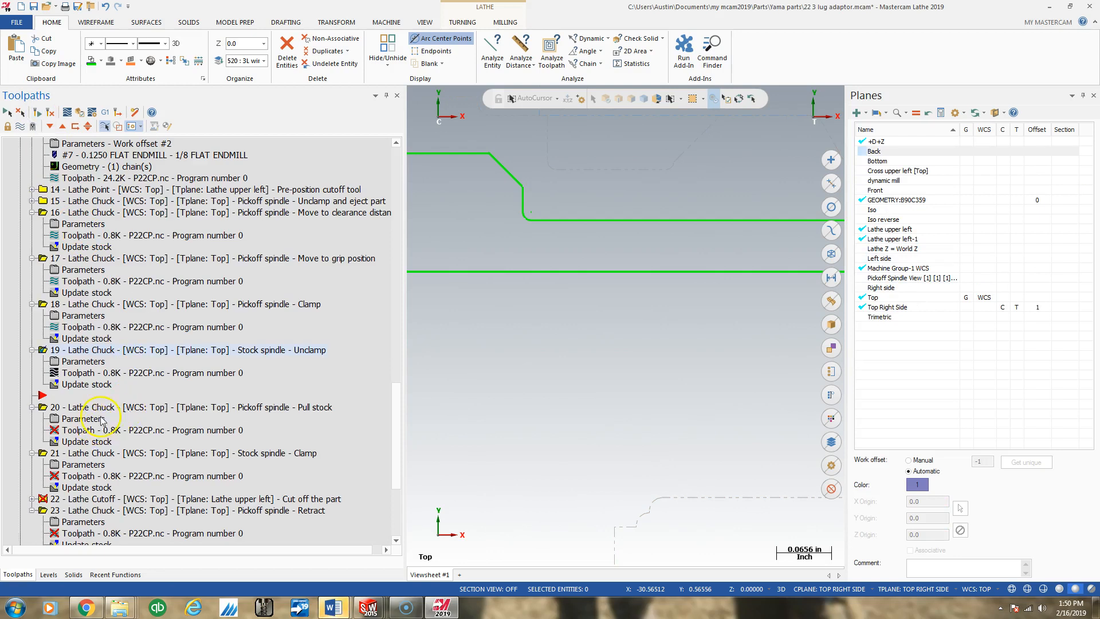
- Measure the distance from the front face to the back end corner of the upper part profile and check the picked endpoint
scroll(218, 360, down, 5)
scroll(609, 321, down, 6)
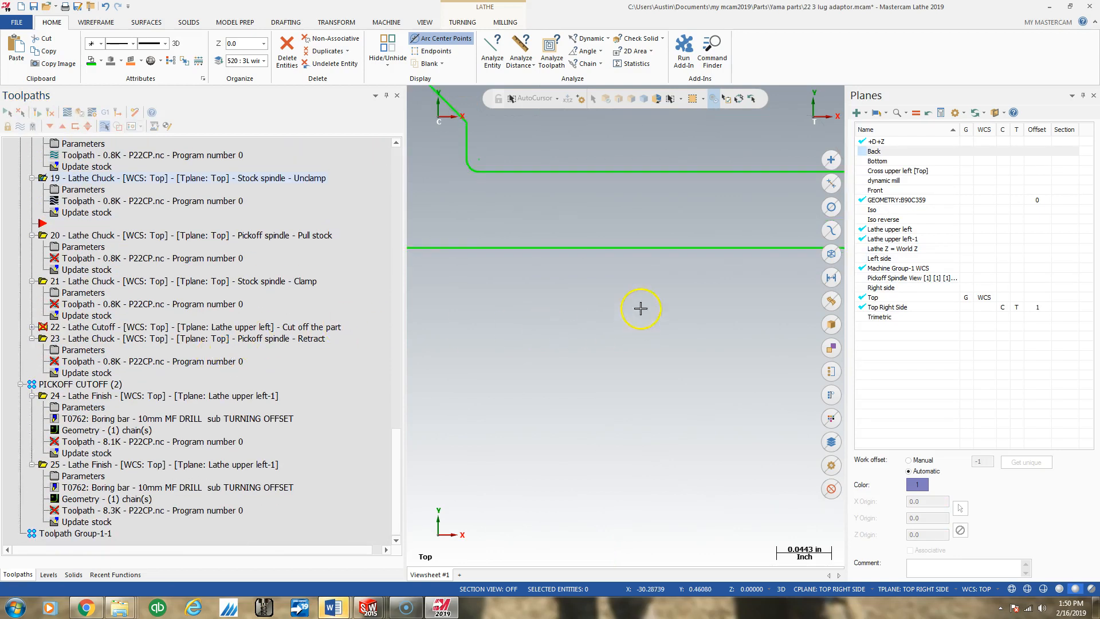
scroll(607, 195, down, 4)
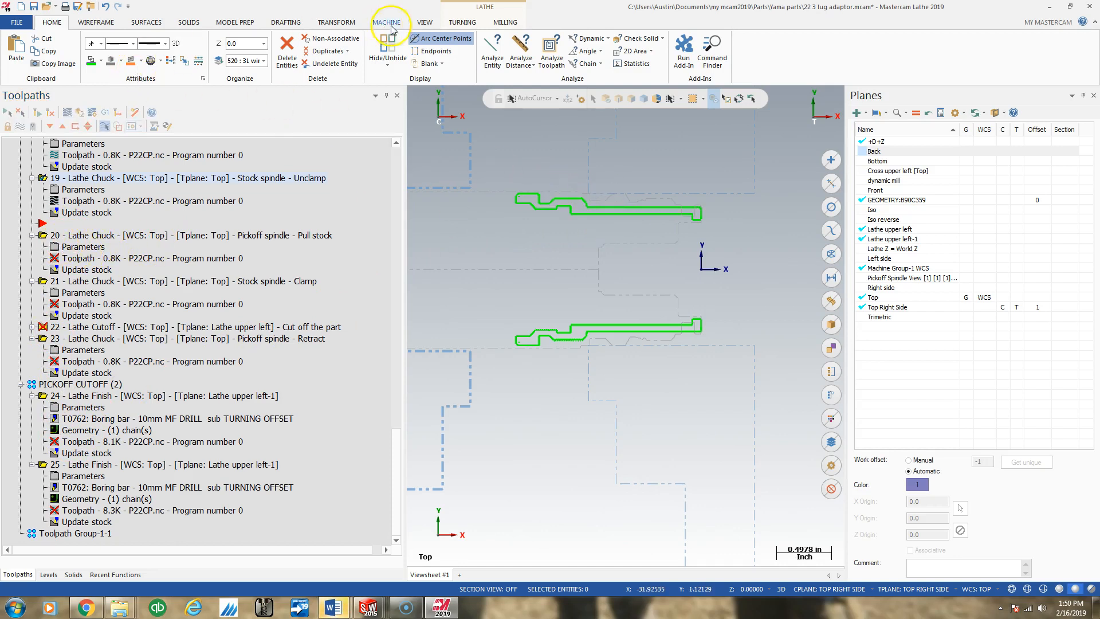
click(525, 50)
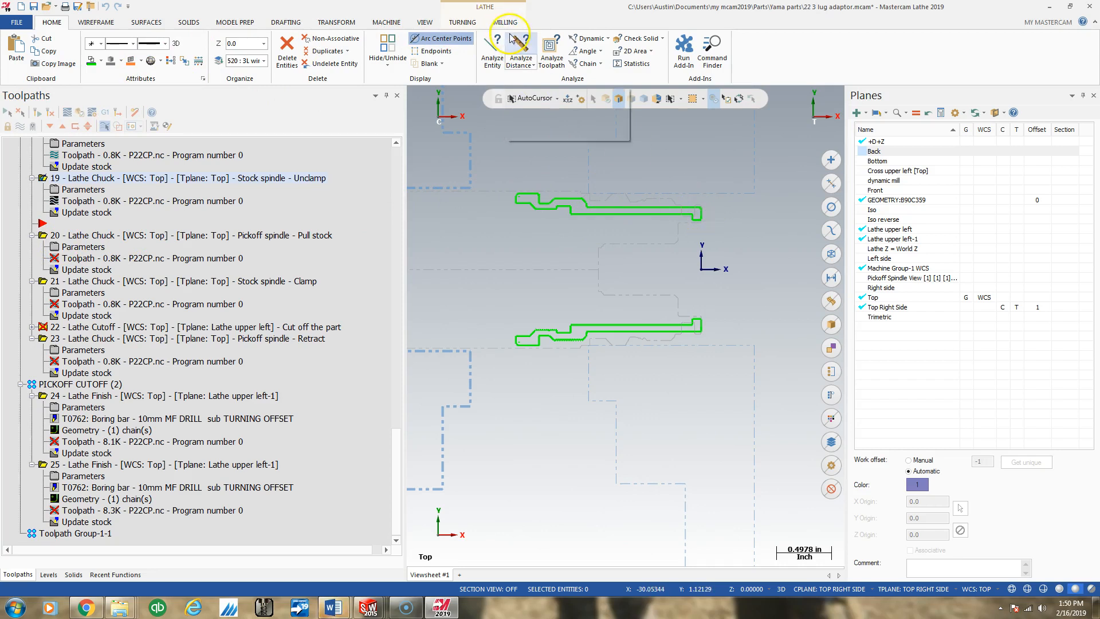
click(701, 215)
click(518, 199)
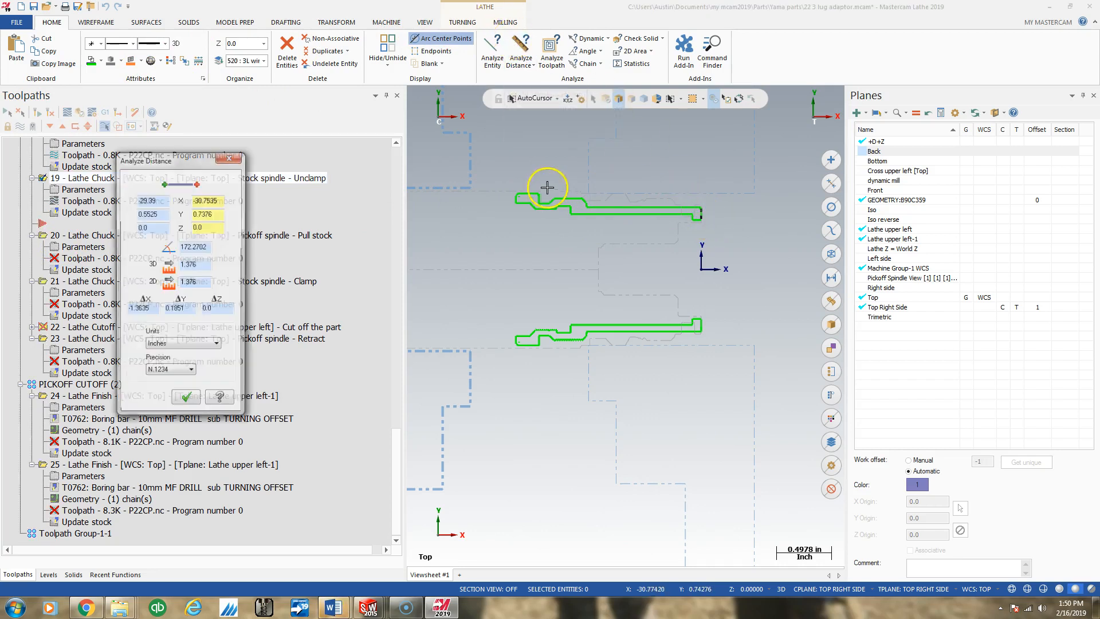
click(515, 202)
scroll(514, 190, up, 5)
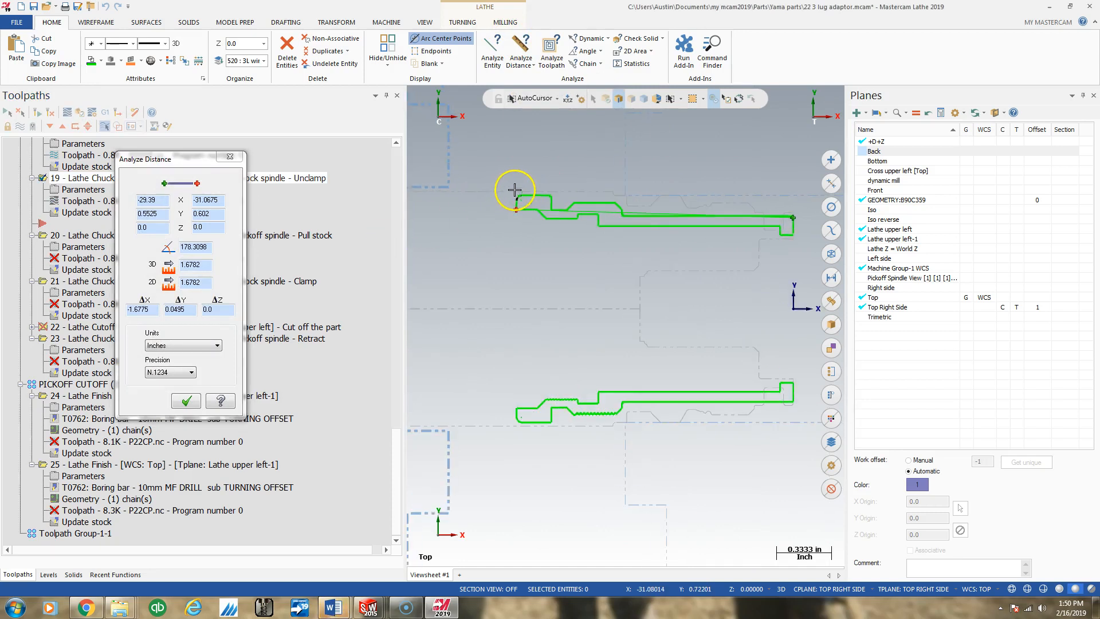
scroll(514, 190, up, 10)
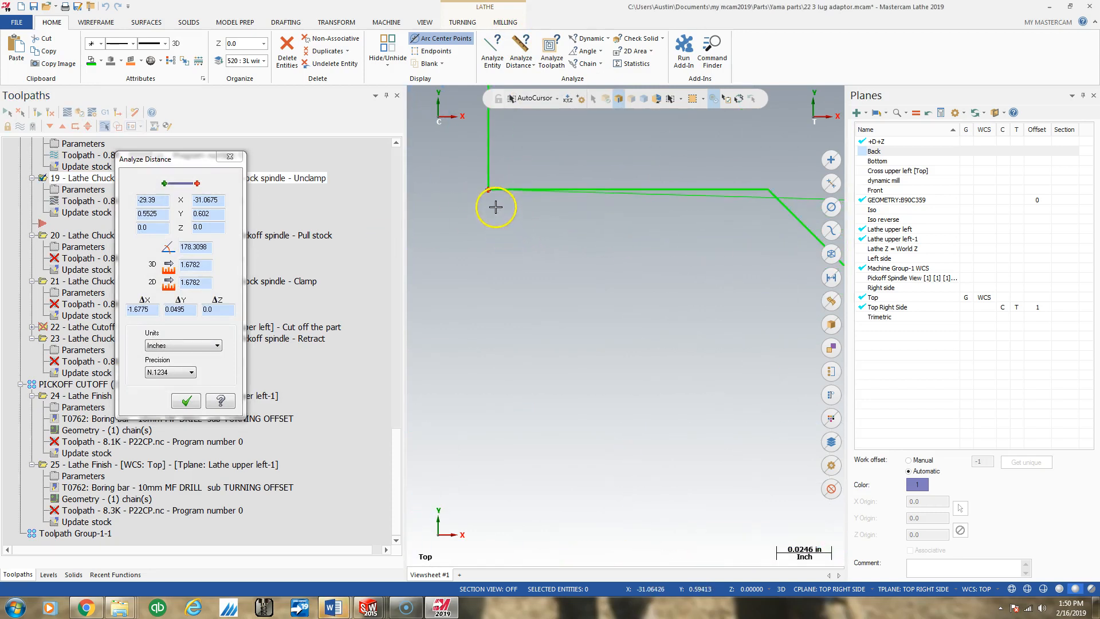
scroll(519, 212, down, 4)
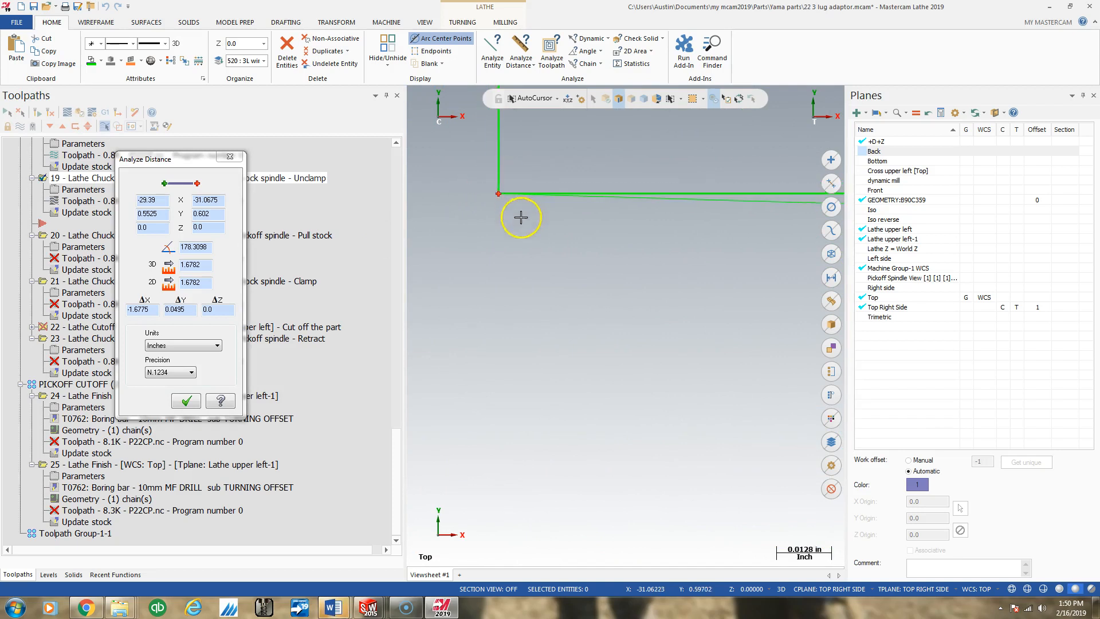
scroll(524, 246, down, 9)
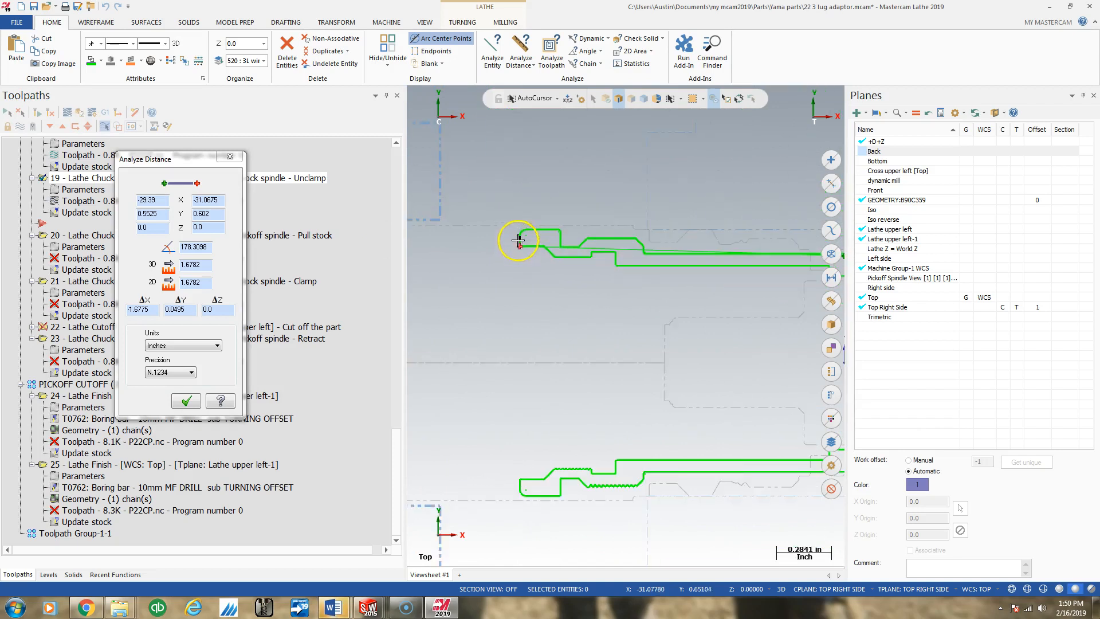
scroll(555, 222, down, 1)
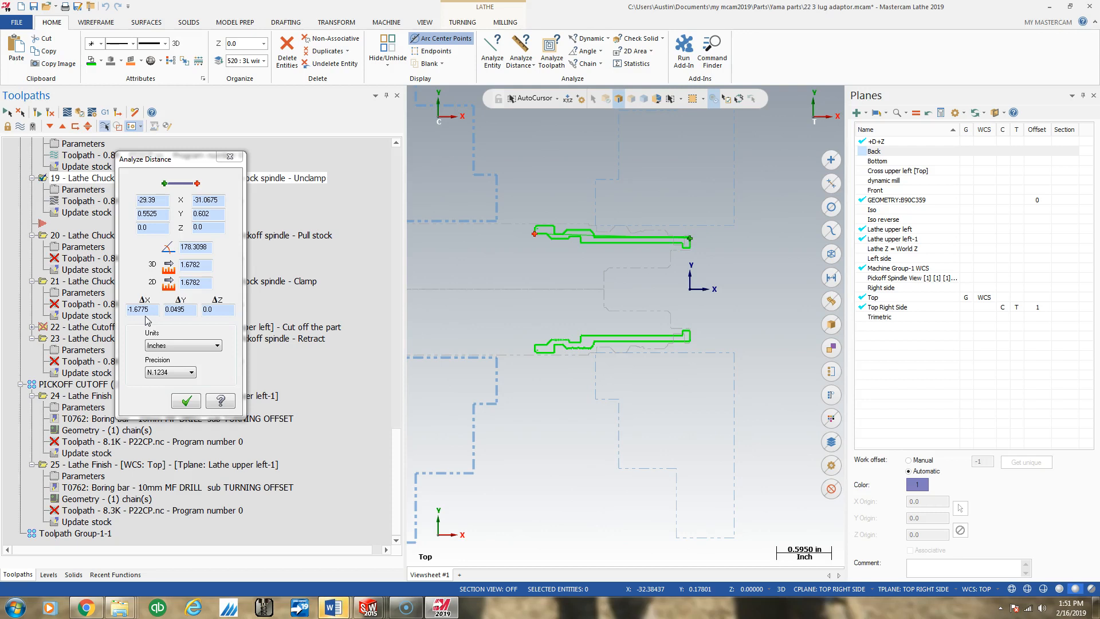
- Switch to Calculator and add 0.14 to the measured part length of 1.6775
click(16, 606)
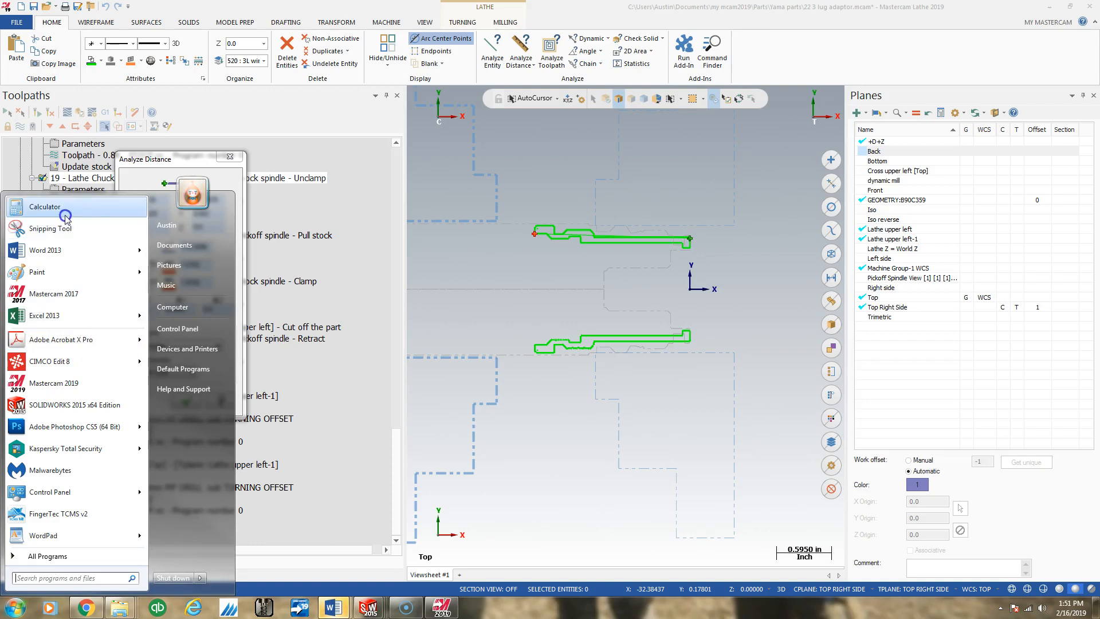
click(65, 217)
click(430, 231)
click(475, 249)
click(474, 212)
click(430, 194)
click(430, 193)
click(452, 212)
click(498, 249)
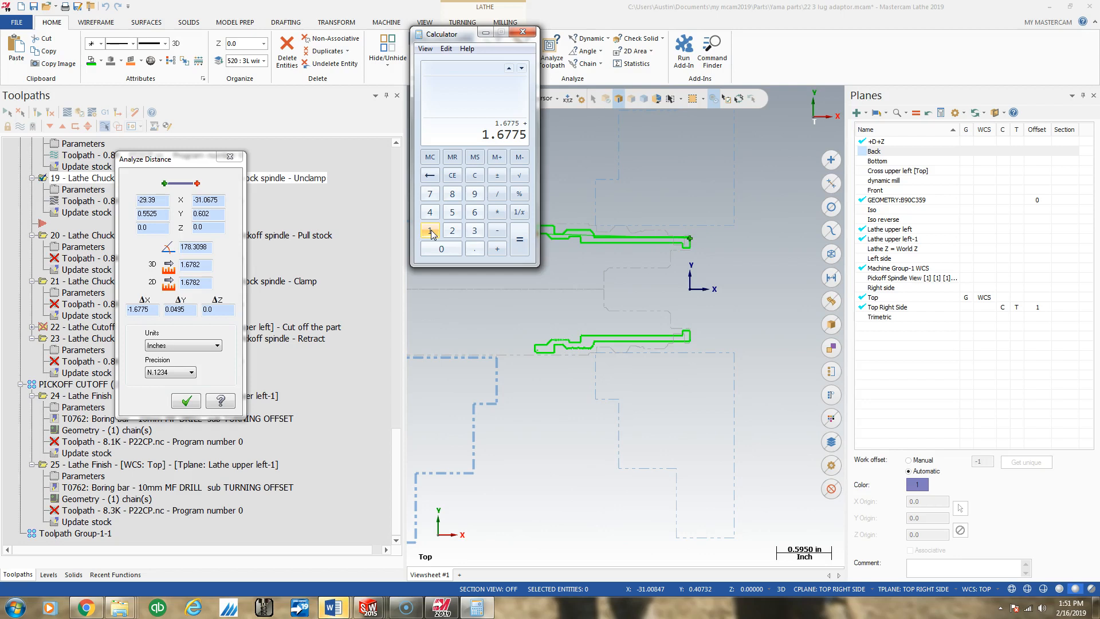
click(474, 249)
click(429, 230)
click(429, 212)
click(518, 249)
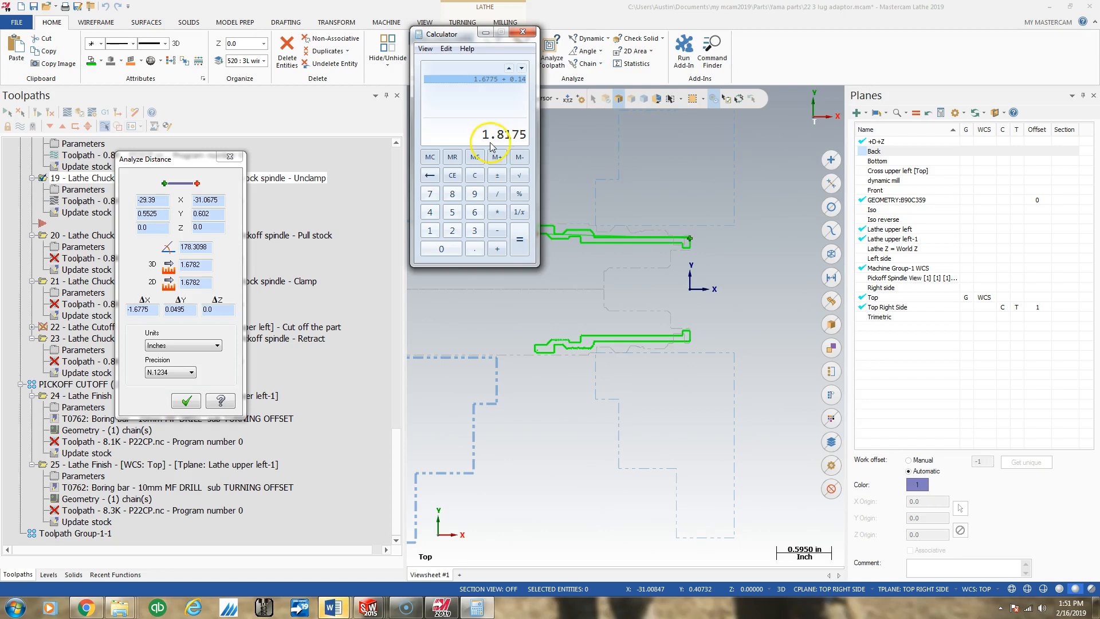
- Subtract the grip position 1.0195 from the sum, then close the calculator and the distance analysis
click(502, 235)
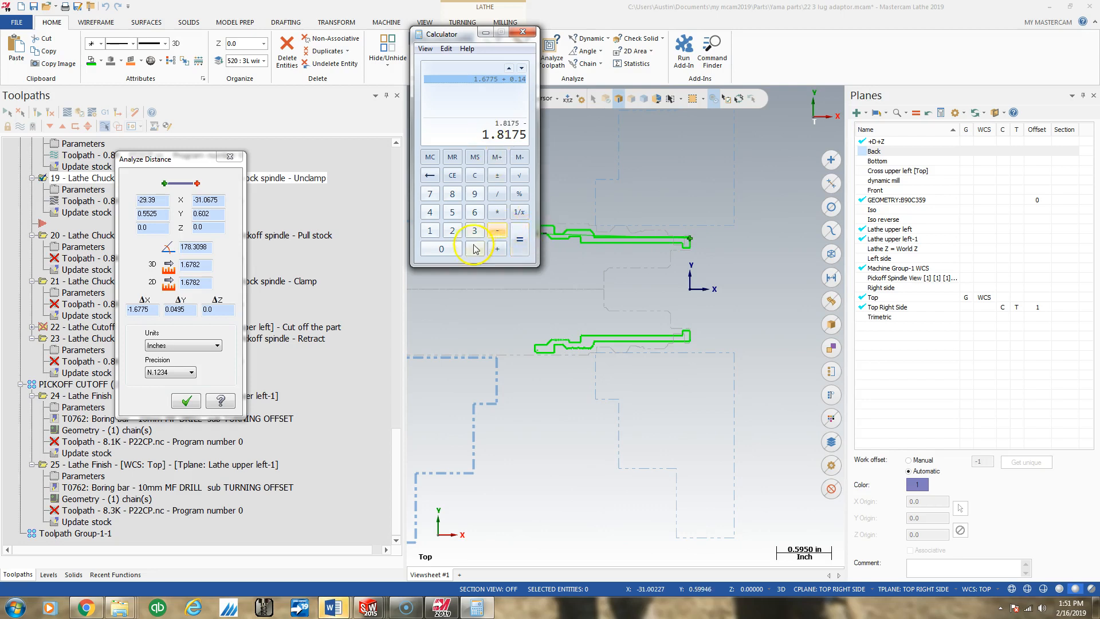
click(431, 231)
click(474, 249)
click(453, 251)
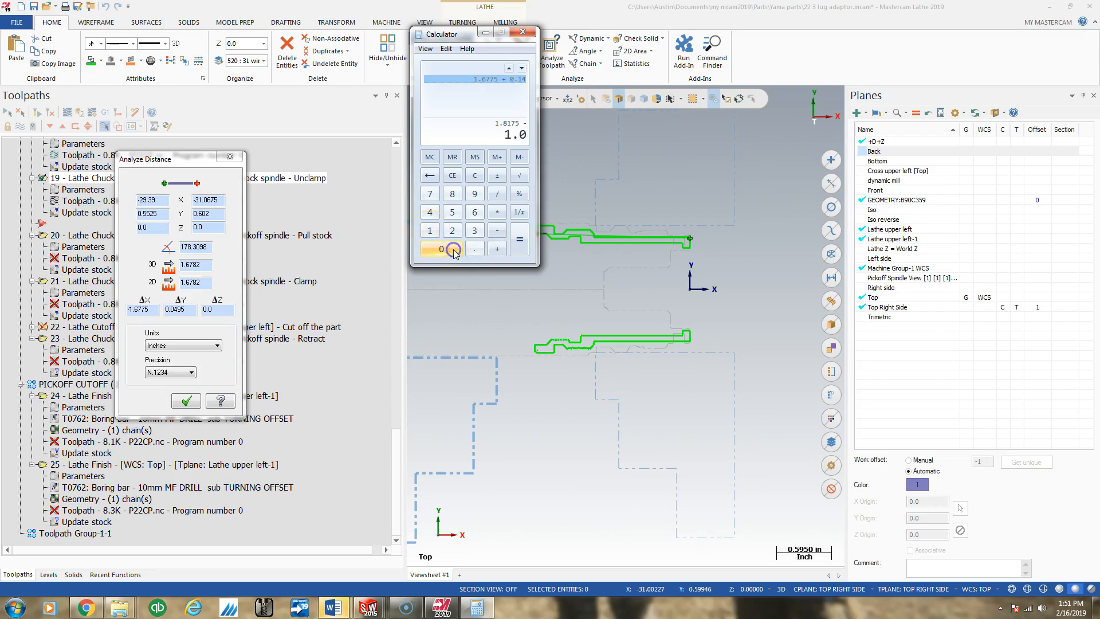
click(430, 230)
click(474, 193)
click(452, 212)
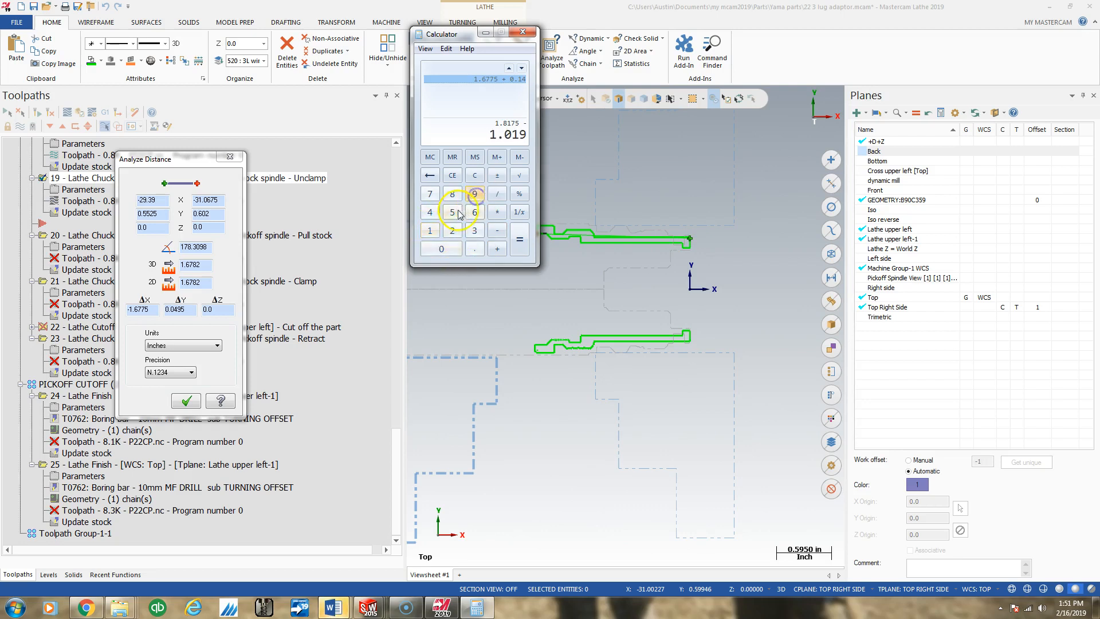
click(511, 237)
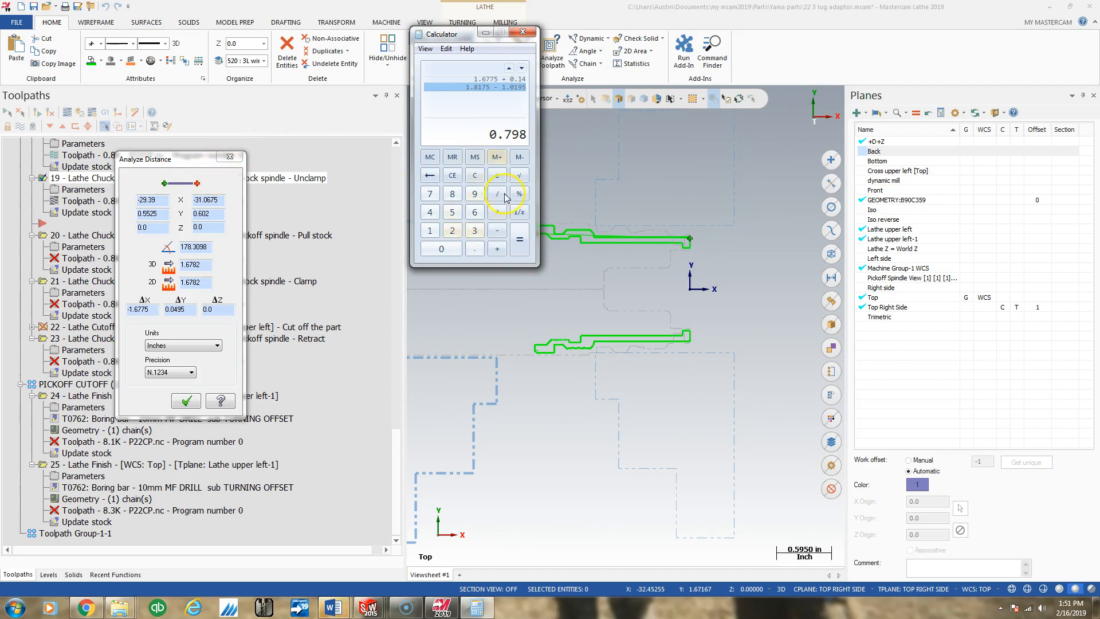
click(523, 32)
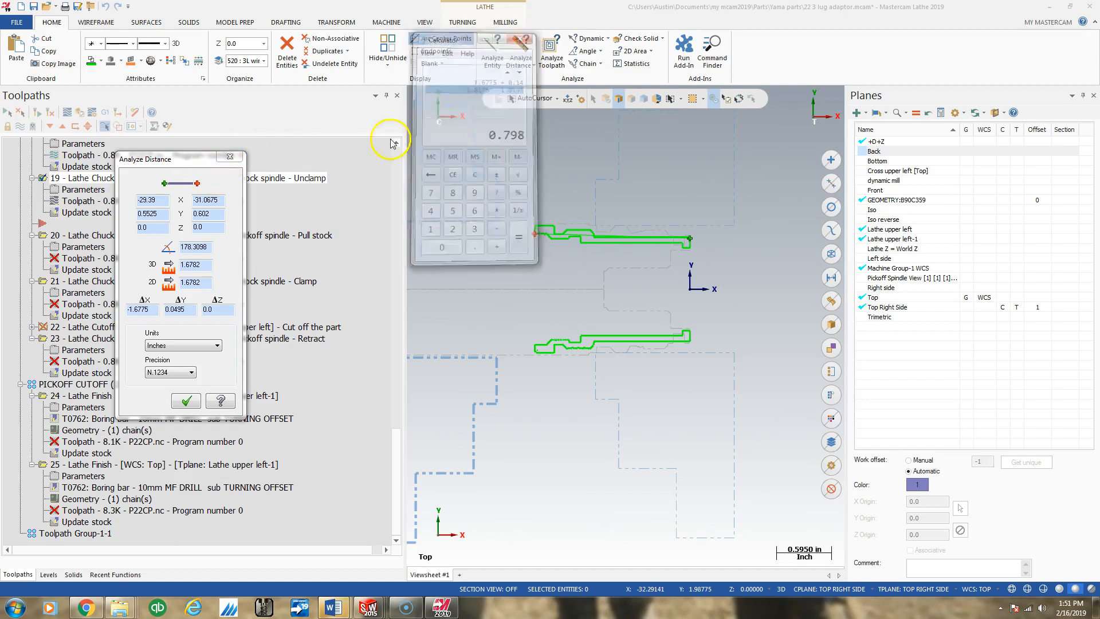
click(185, 401)
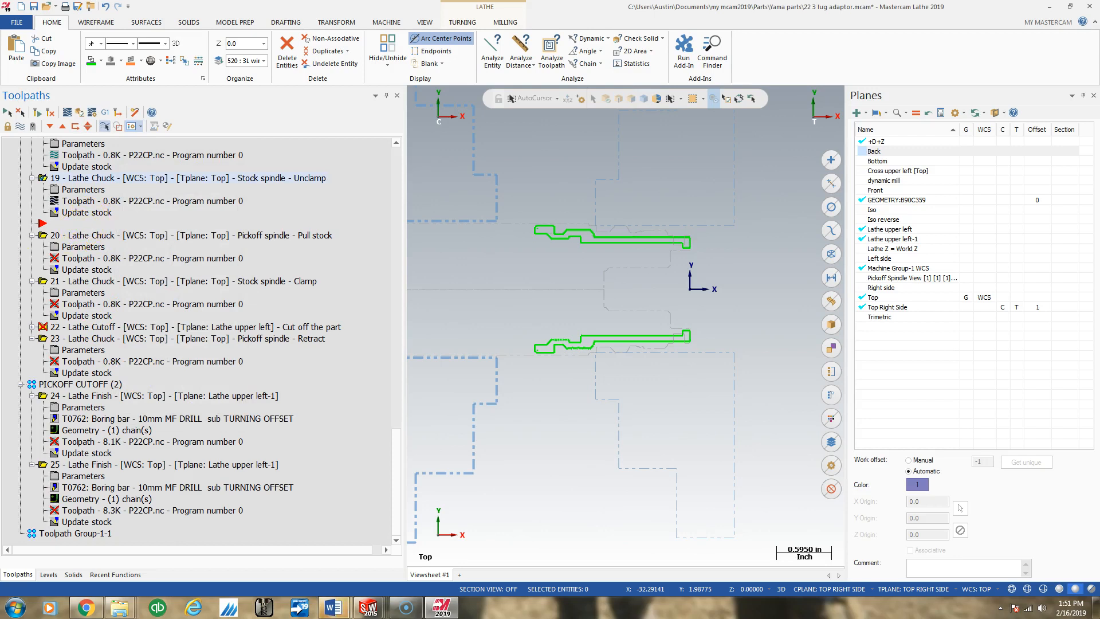
- Place the insert arrow after operation 20, set its original chuck Z to -1.0195 and final chuck Z to 0.798, and regenerate it
click(50, 128)
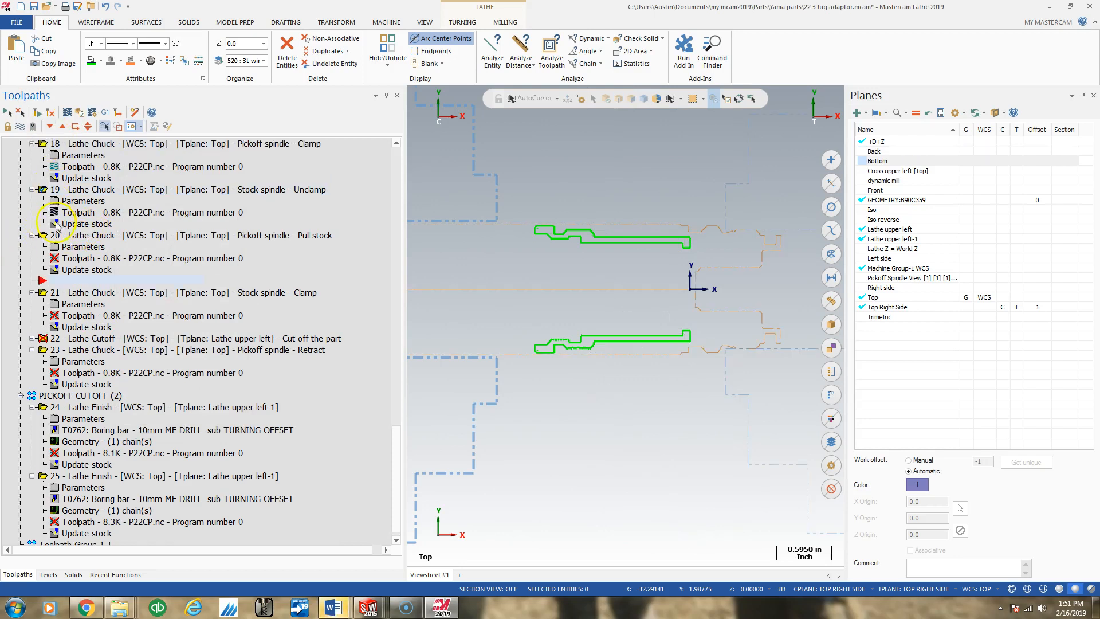
click(73, 248)
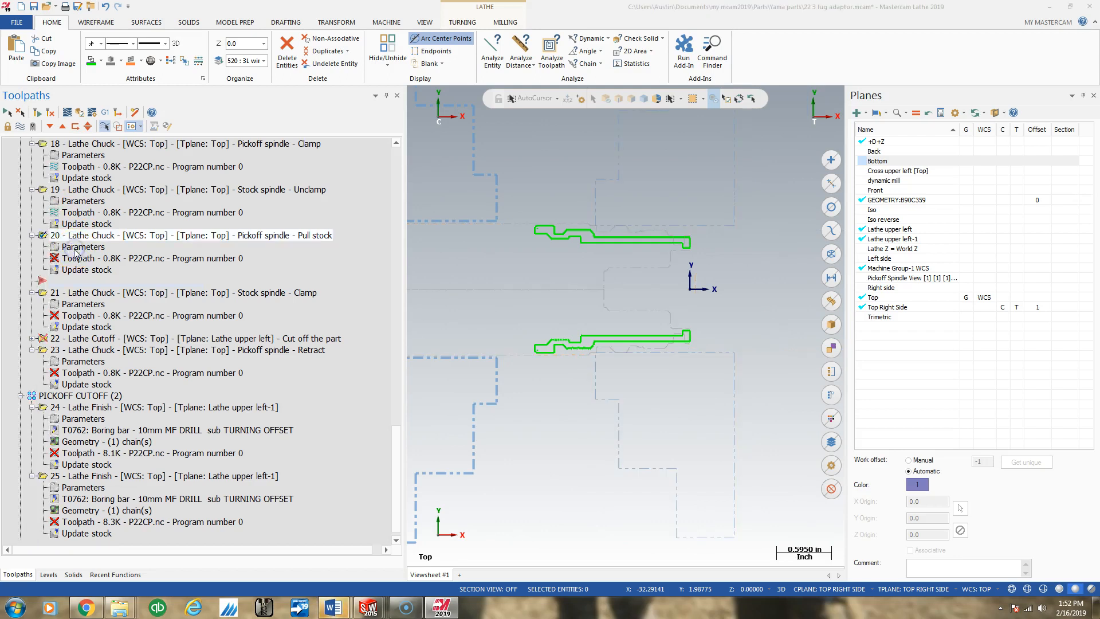
drag(92, 409, 33, 409)
text(-1.0195)
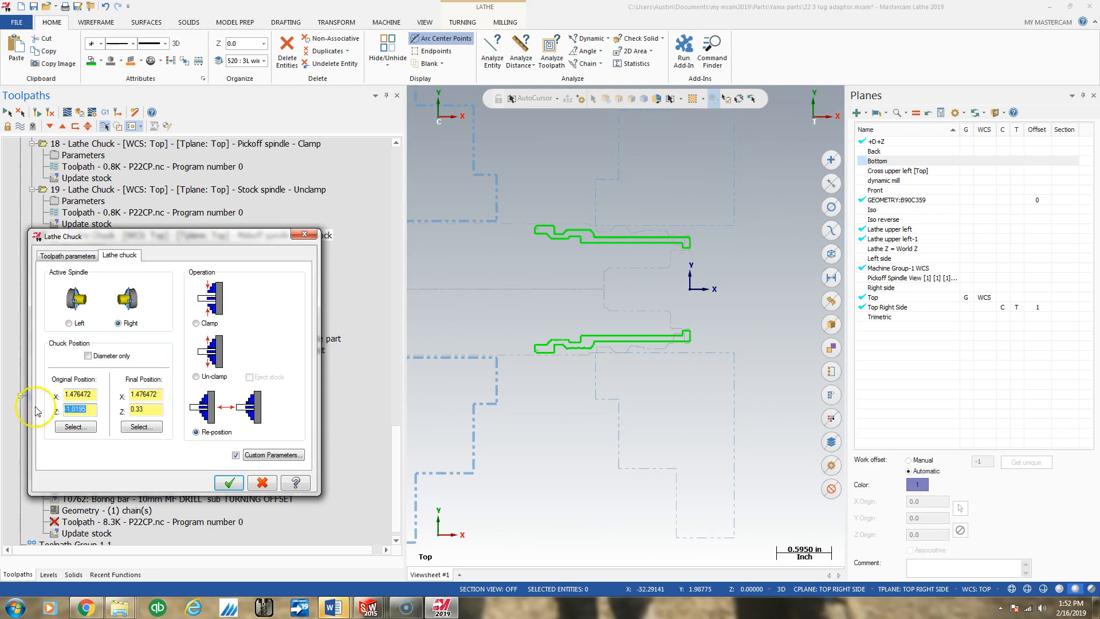
drag(150, 410, 96, 409)
click(230, 483)
click(37, 113)
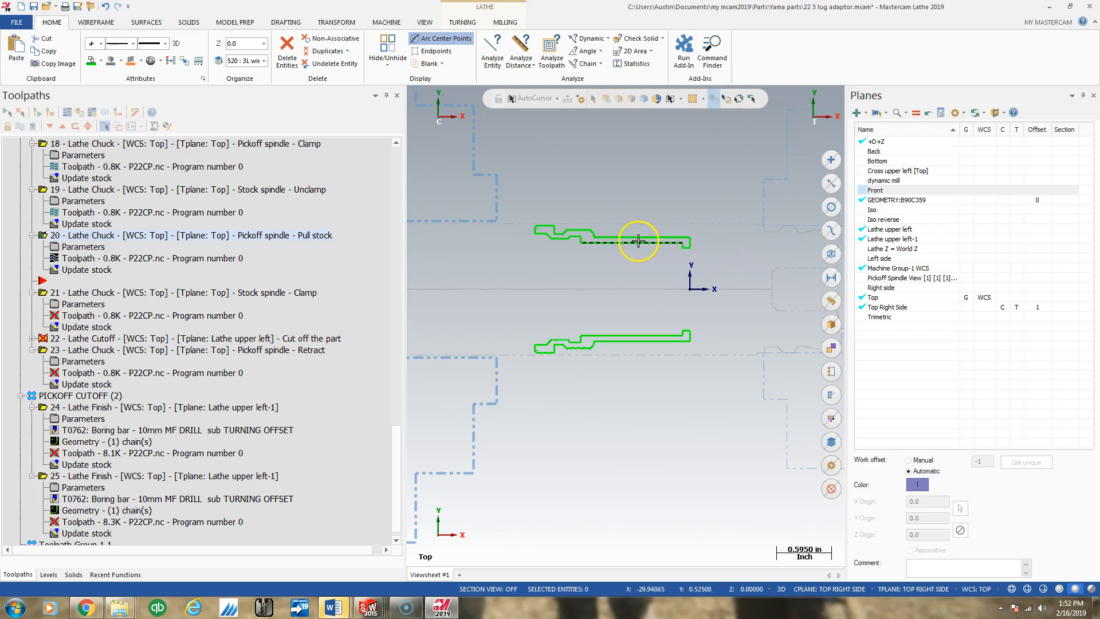
scroll(630, 238, down, 3)
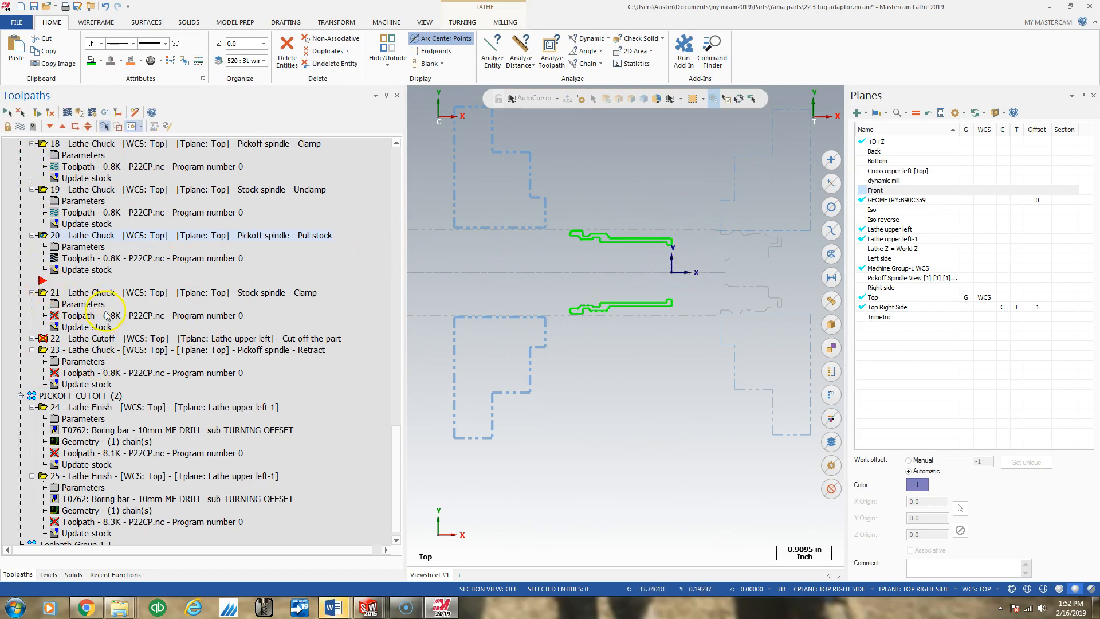
- Place the insert arrow after operation 21, set its original and final chuck Z to 0.798 in Re-position mode, and regenerate it
click(50, 127)
click(76, 295)
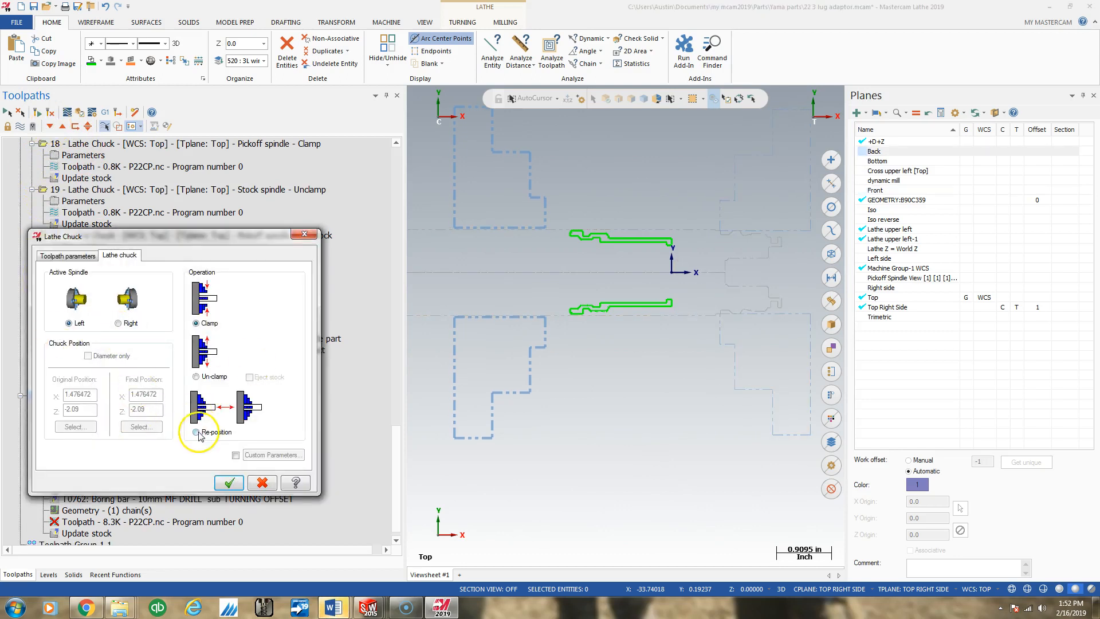
click(196, 432)
drag(92, 409, 43, 406)
text(-)
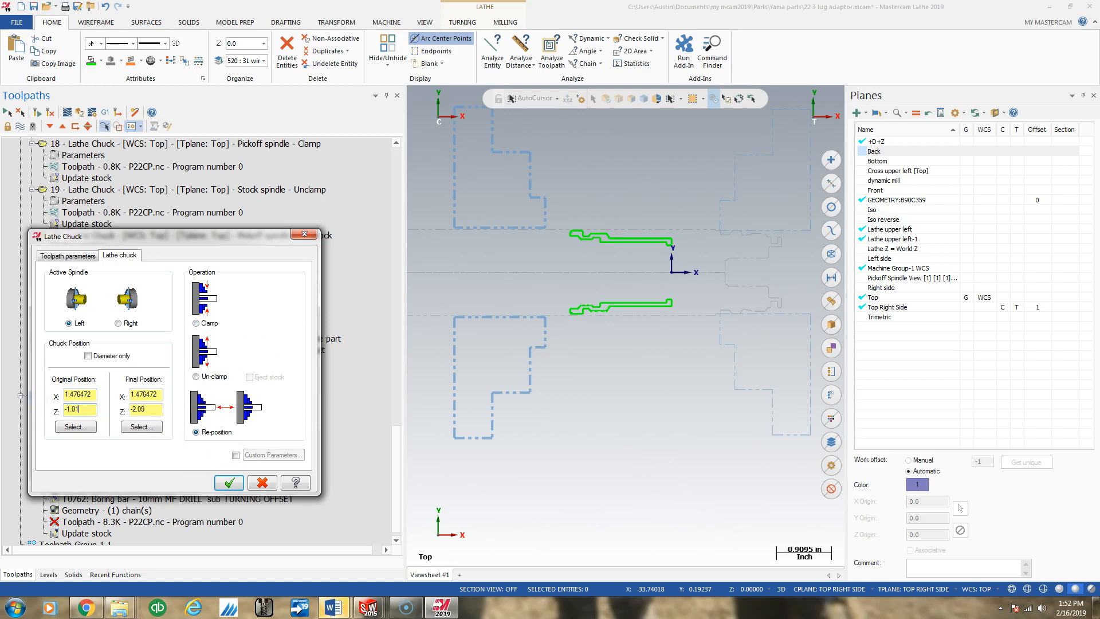
drag(155, 408, 125, 413)
drag(99, 409, 26, 409)
drag(153, 407, 97, 410)
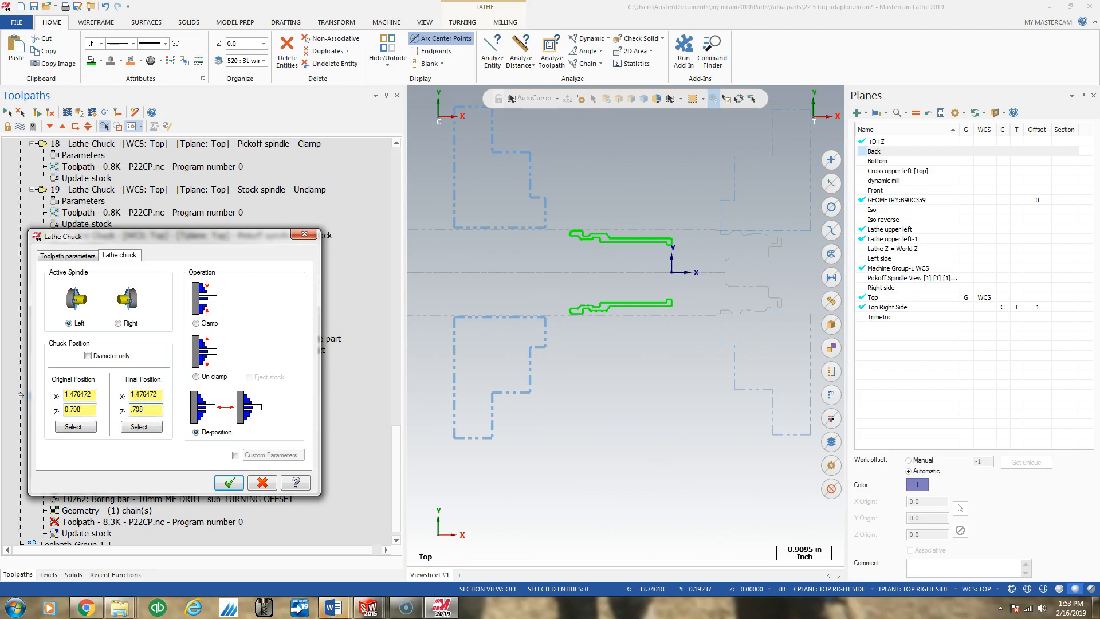
click(230, 482)
click(39, 116)
click(84, 295)
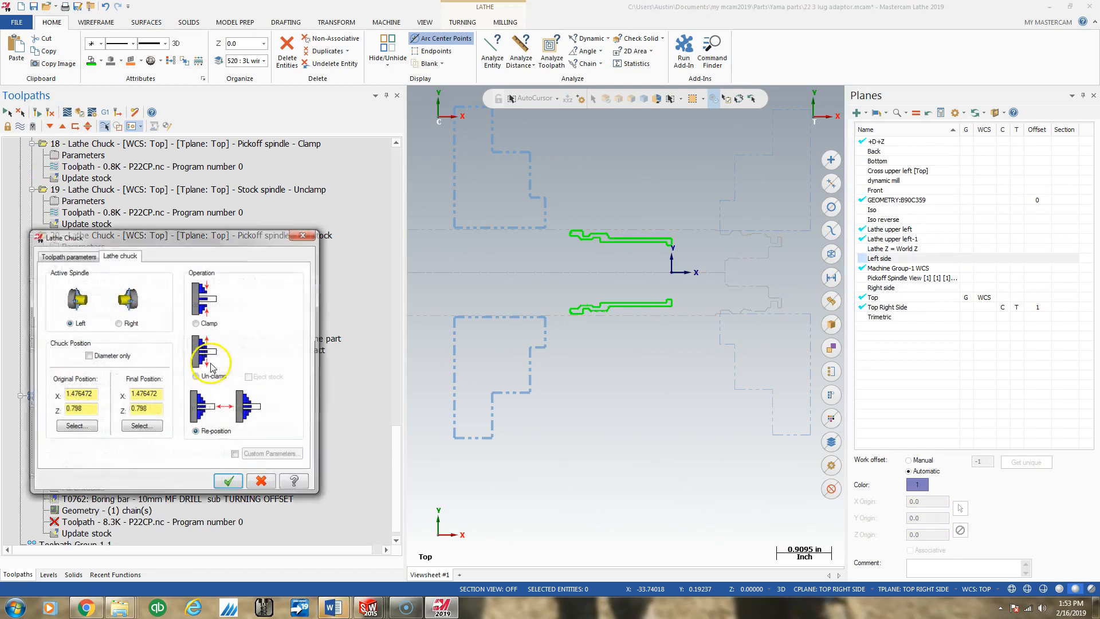
click(196, 323)
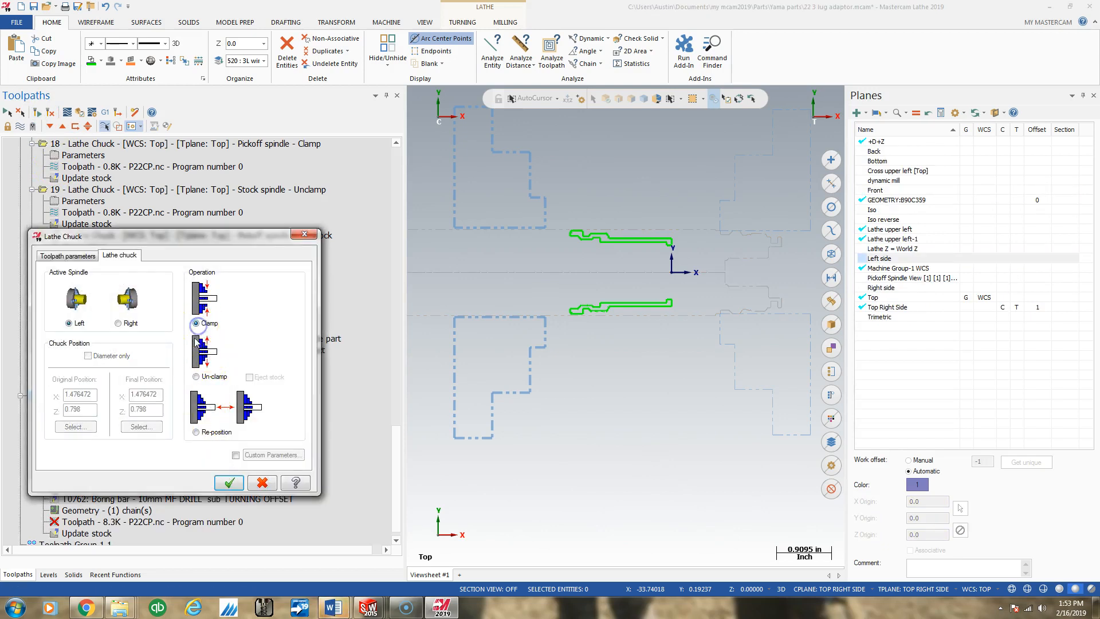
drag(176, 238, 374, 238)
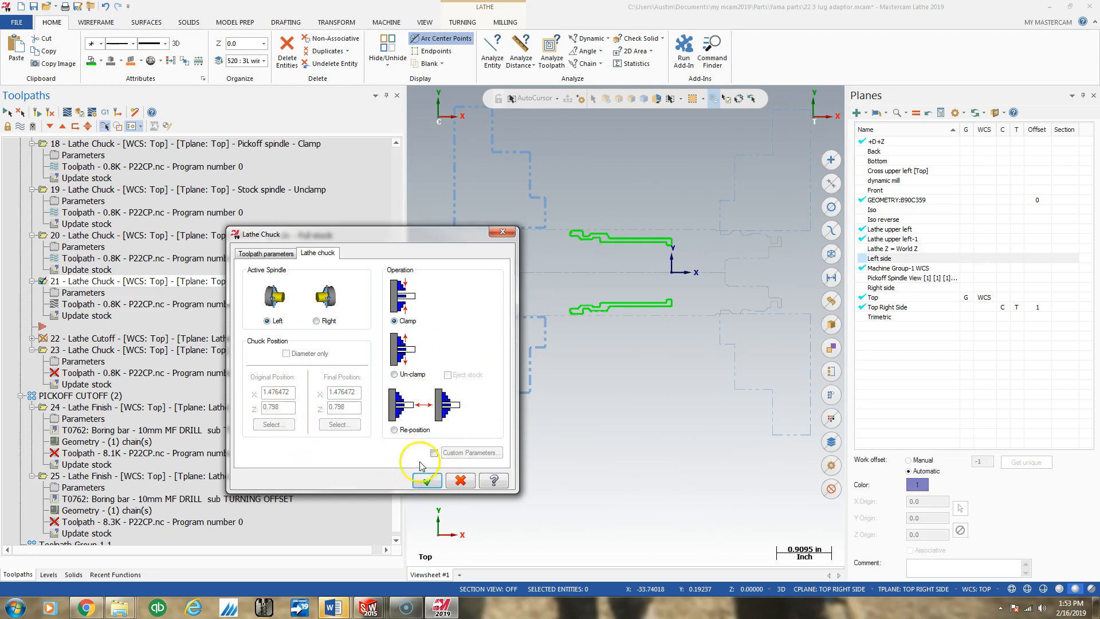
click(460, 480)
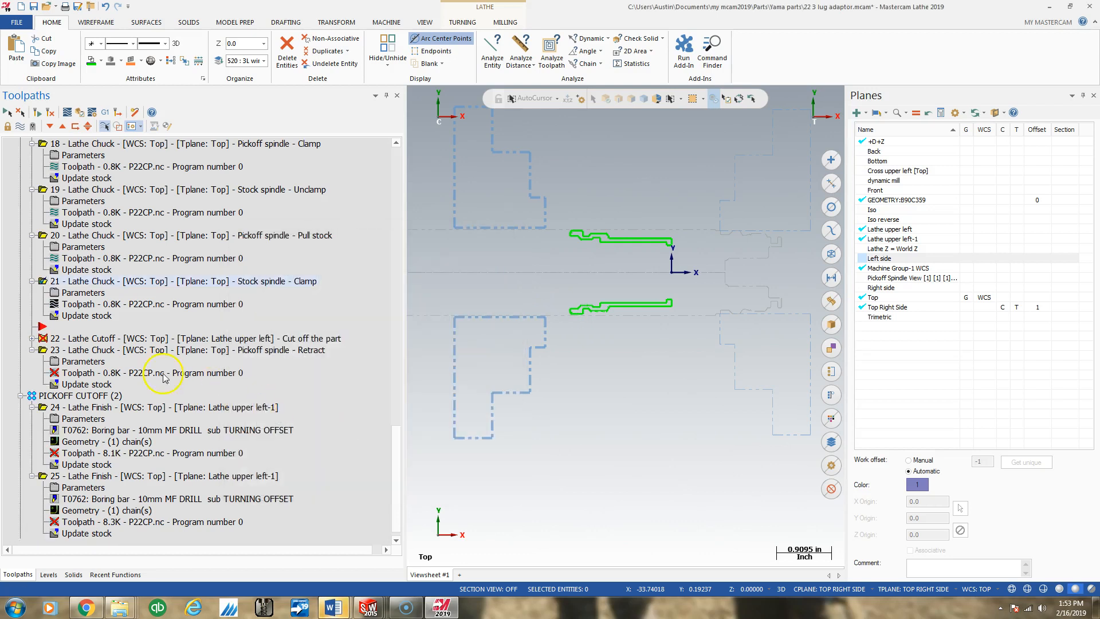
- Switch operation 21's chuck operation back to Clamp for the left spindle and regenerate it
click(79, 294)
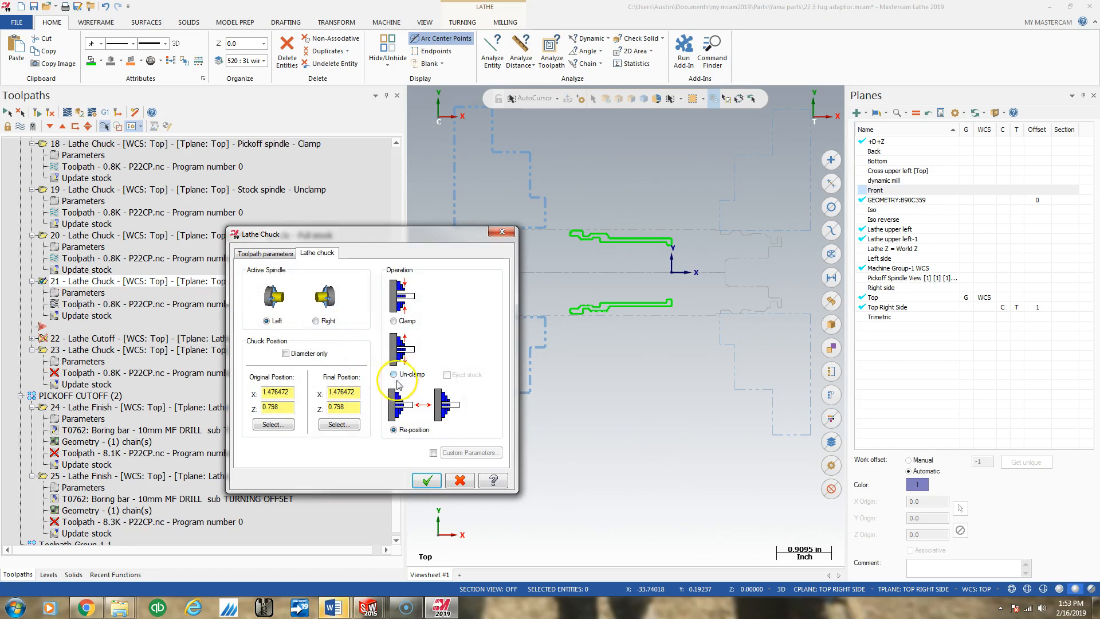
click(394, 321)
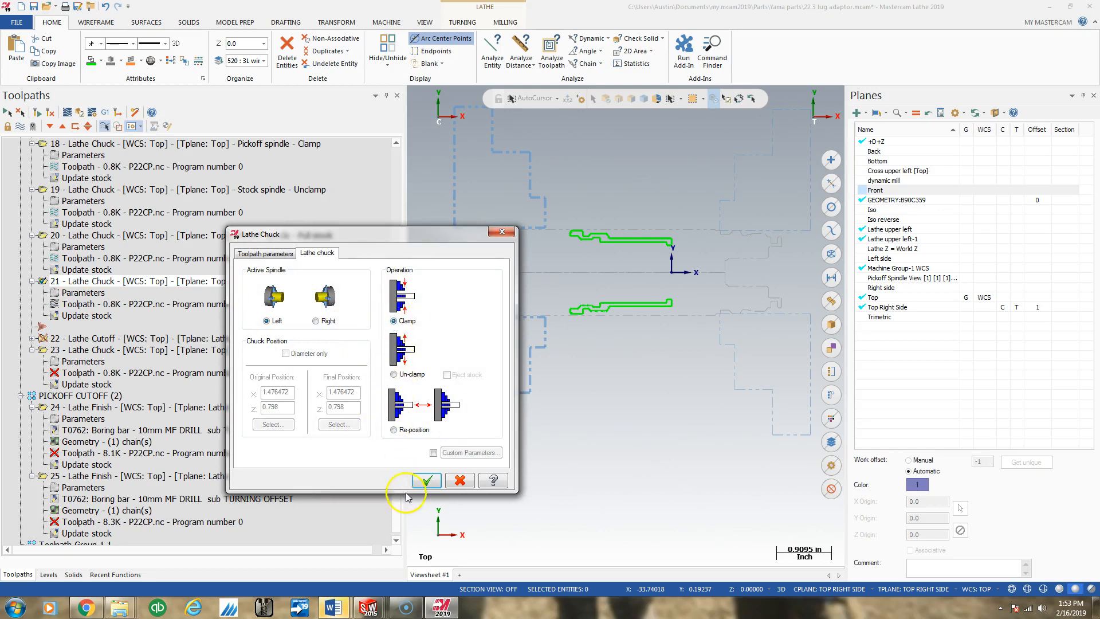
click(427, 480)
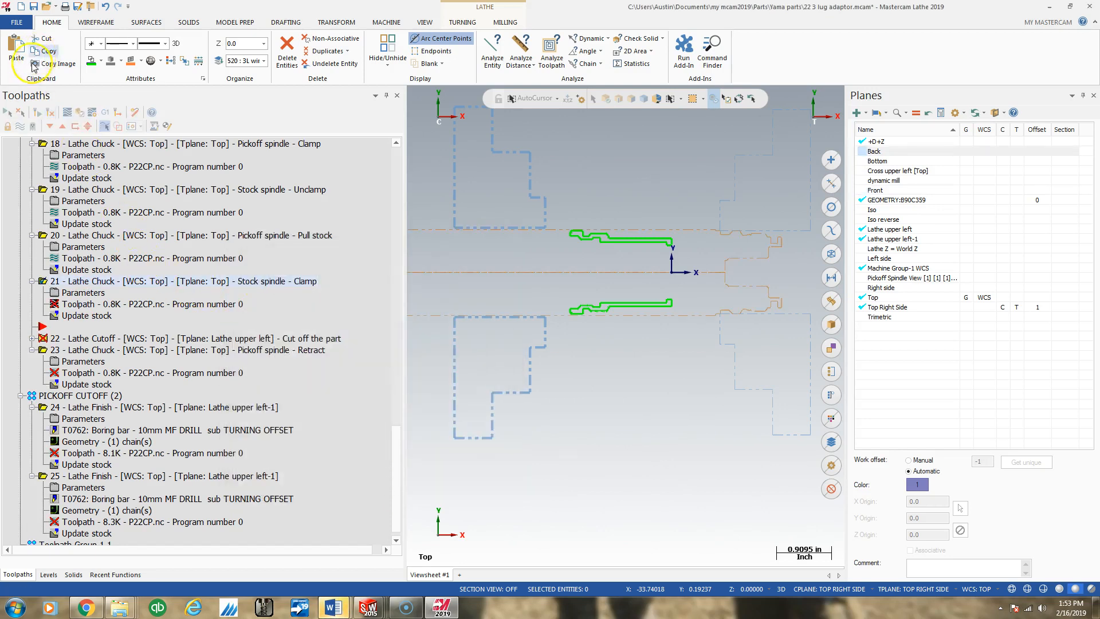
click(38, 114)
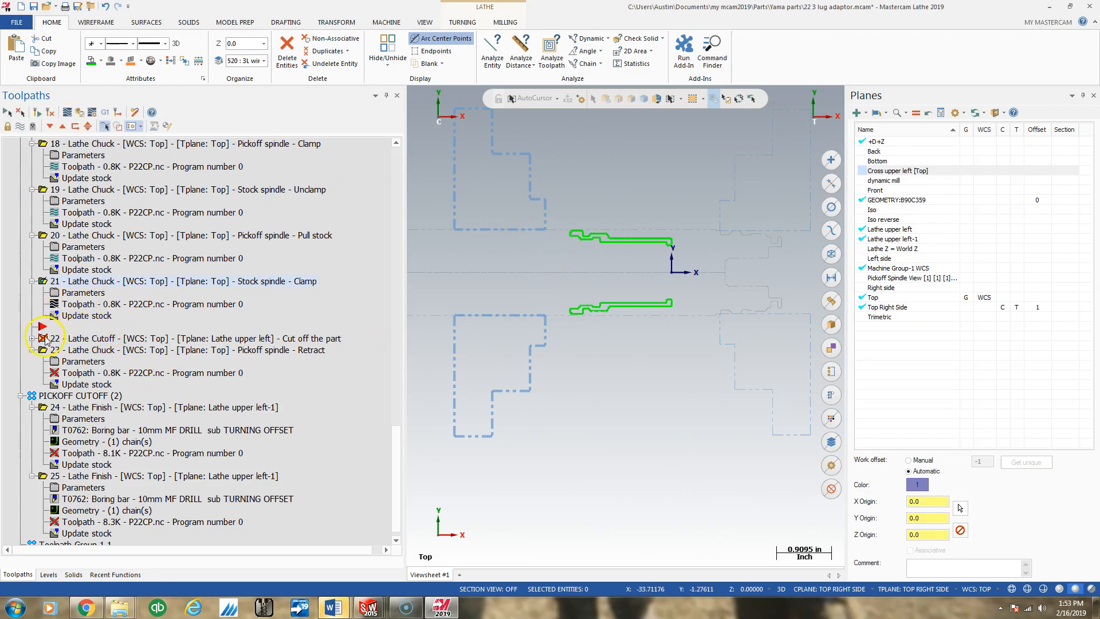
- Place the insert arrow after operation 22 and regenerate the cutoff toolpath
click(50, 127)
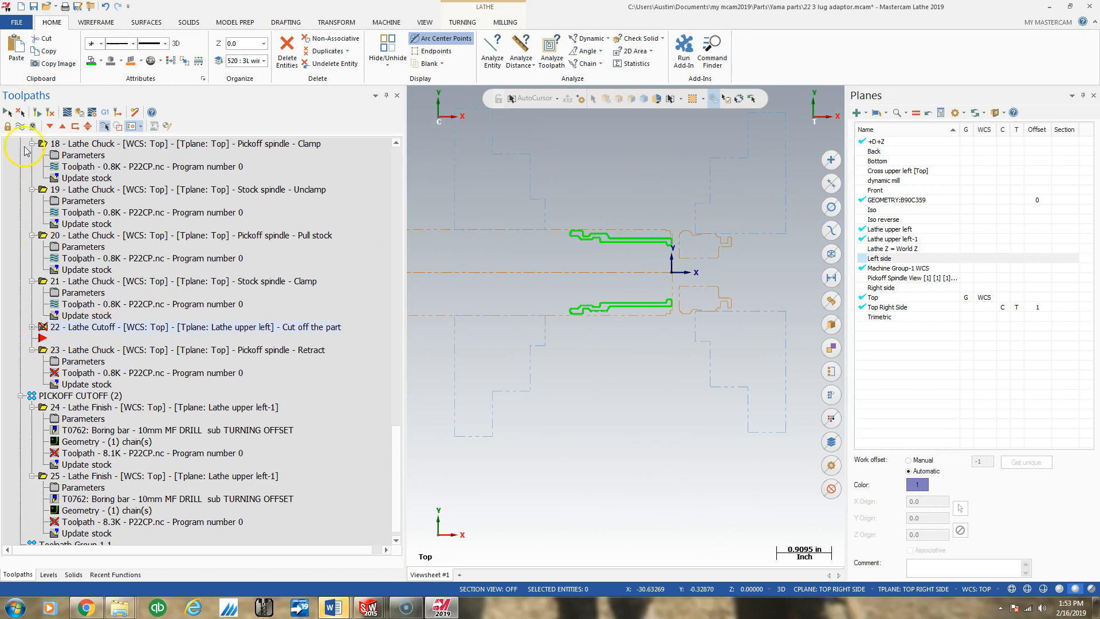
click(78, 350)
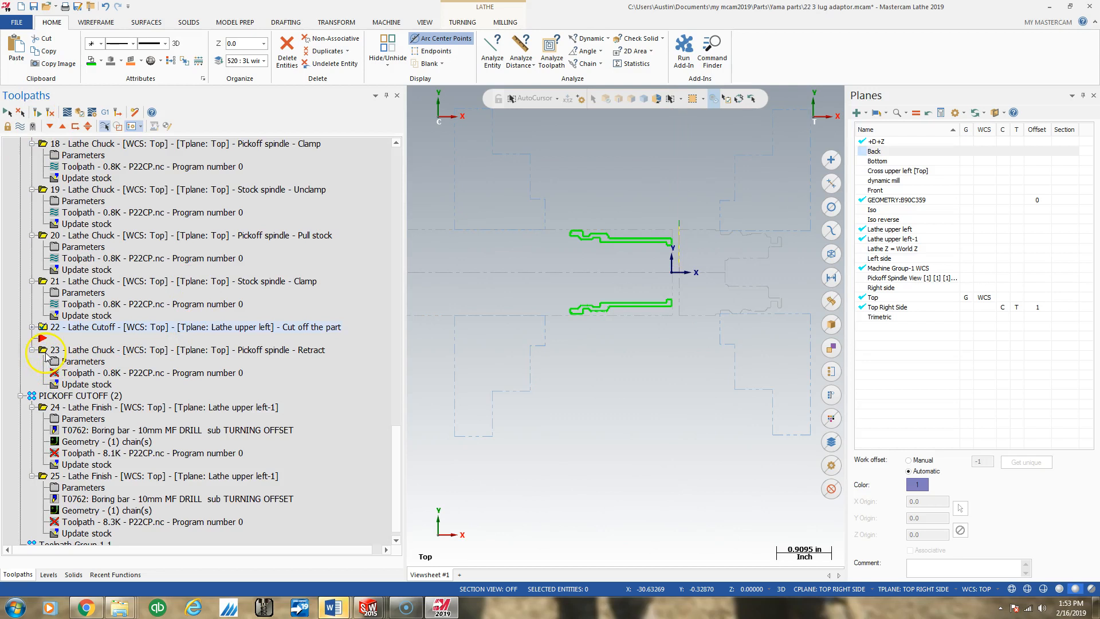
- Set the original chuck Z of operation 23, the pickoff spindle retract, to 0.798 and regenerate it
click(75, 367)
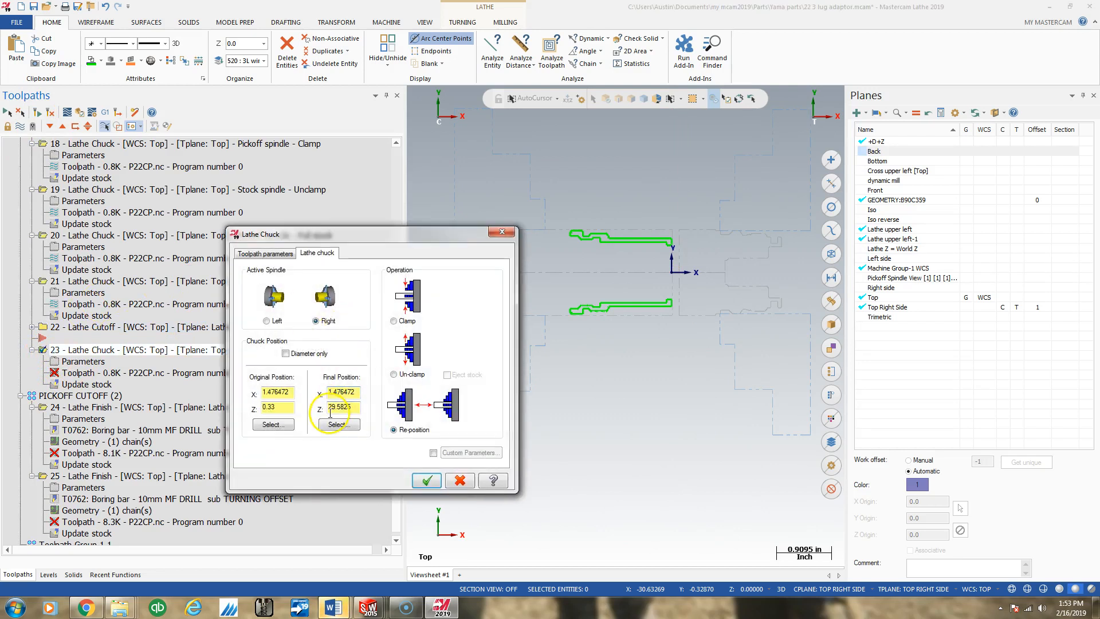
key(BackSpace)
key(BackSpace)
key(BackSpace)
key(BackSpace)
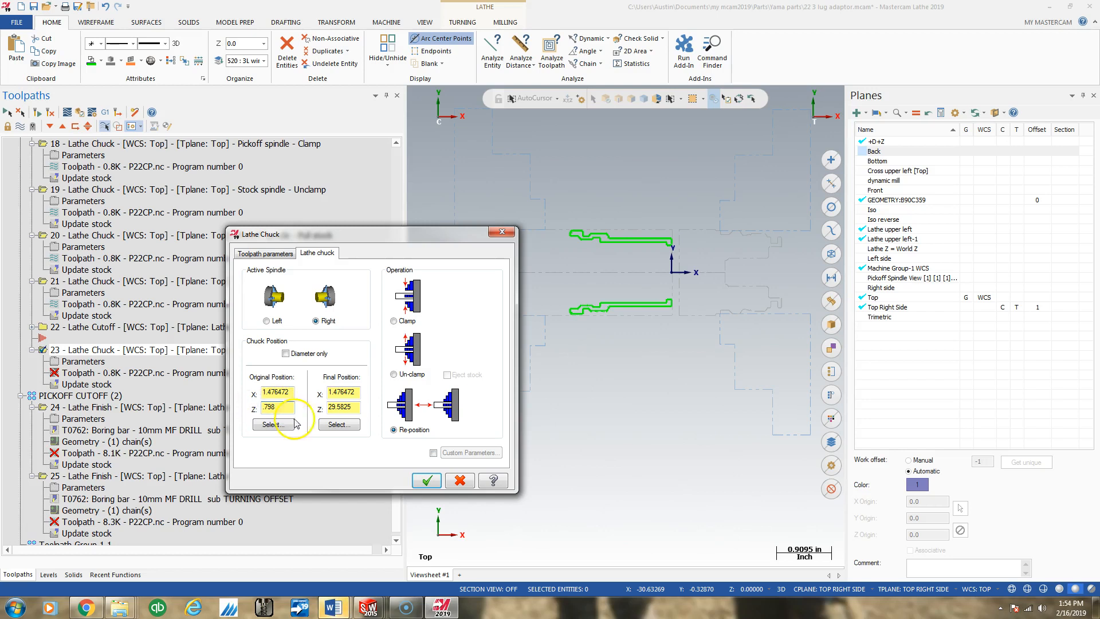
click(427, 480)
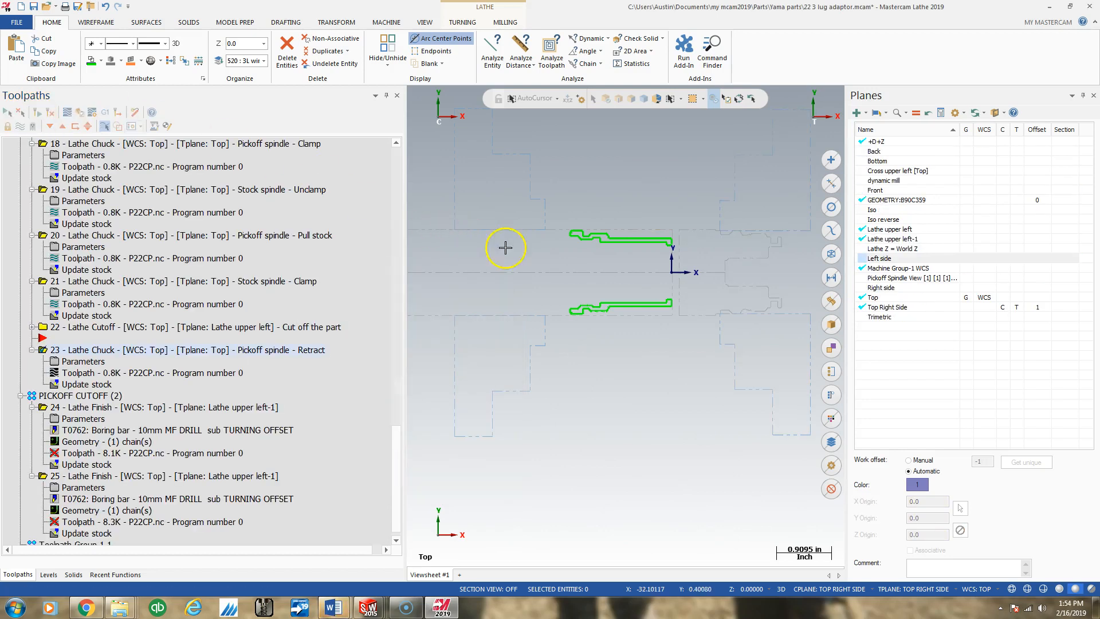
- Place the insert arrow after operation 23, the pickoff spindle retract
scroll(718, 291, up, 1)
scroll(695, 265, down, 5)
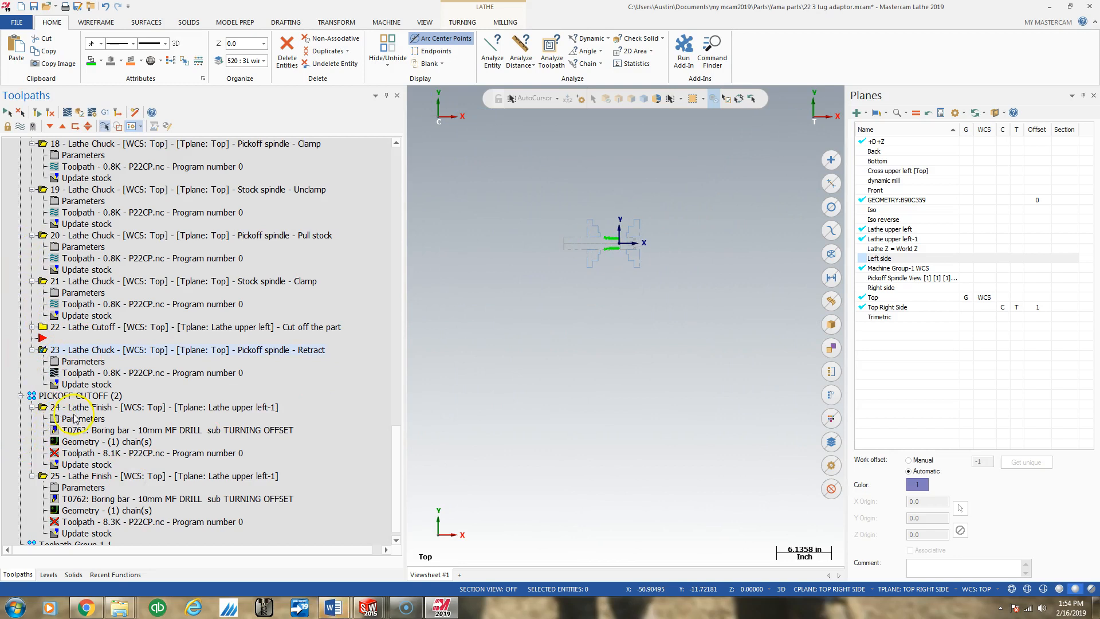
click(50, 126)
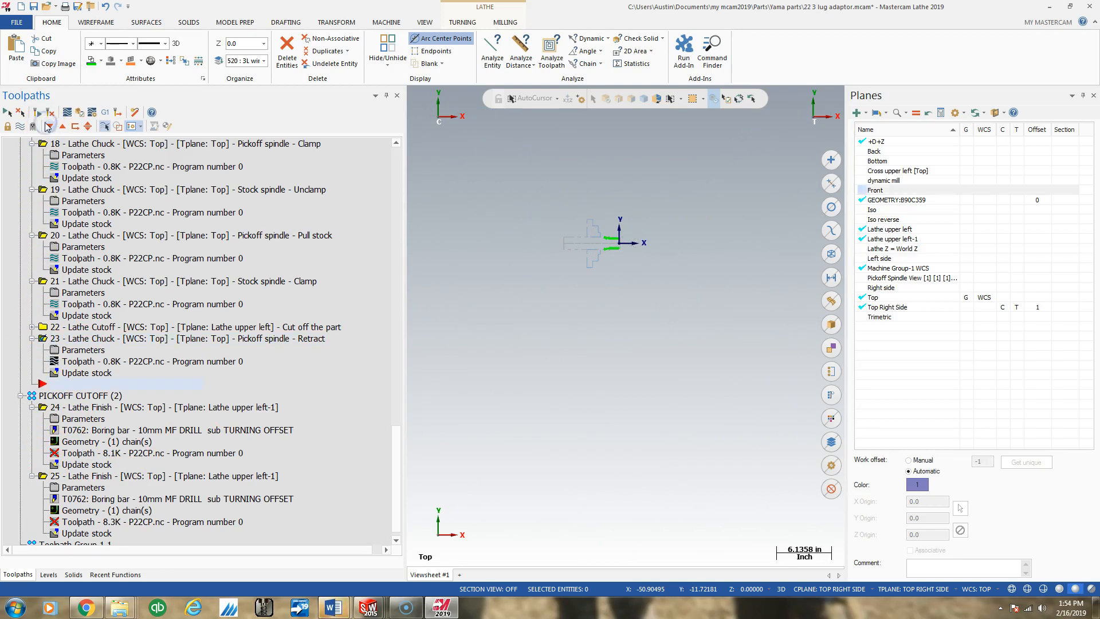
- Measure the distance from the stock boundary's outer edge to the slotted end face of the part in the pickoff chuck
scroll(635, 326, down, 4)
scroll(710, 300, up, 5)
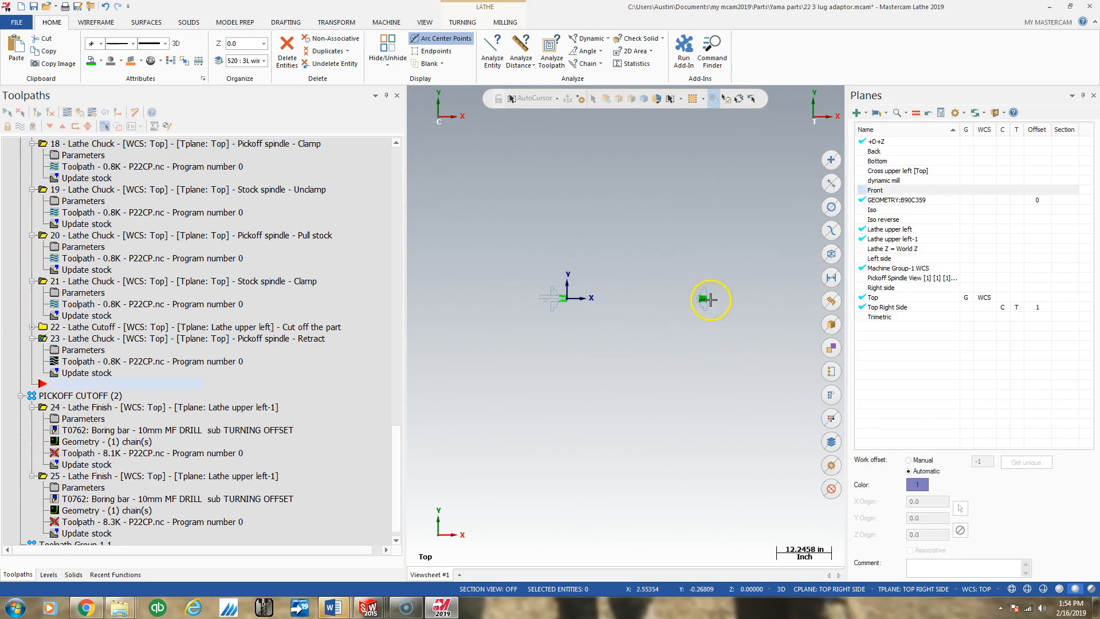
scroll(698, 299, up, 3)
scroll(545, 216, down, 1)
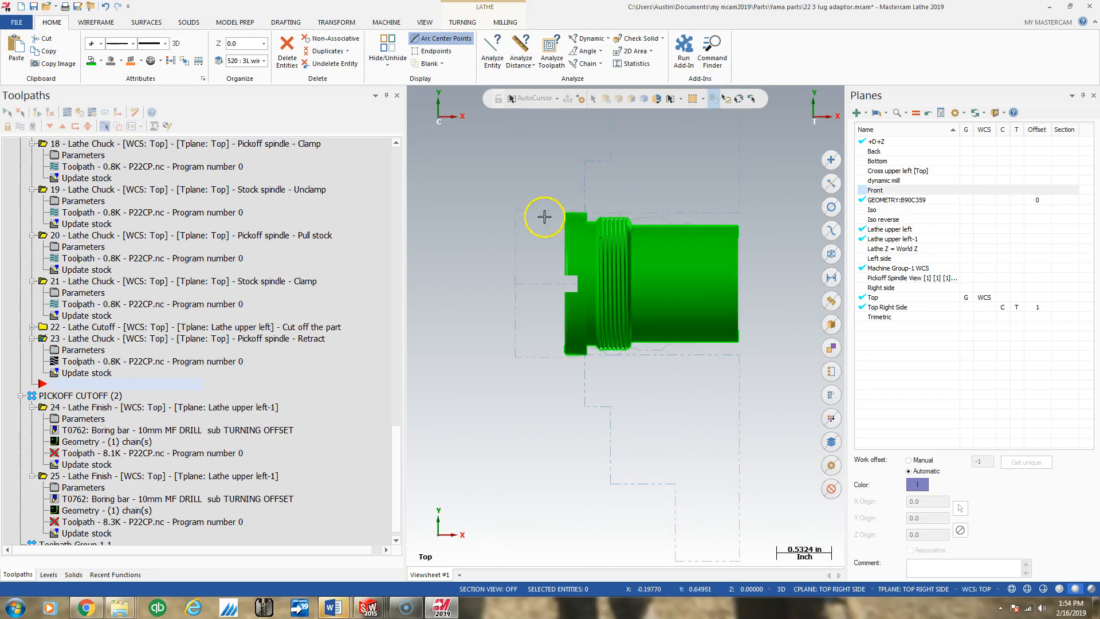
scroll(562, 213, down, 1)
scroll(562, 213, up, 4)
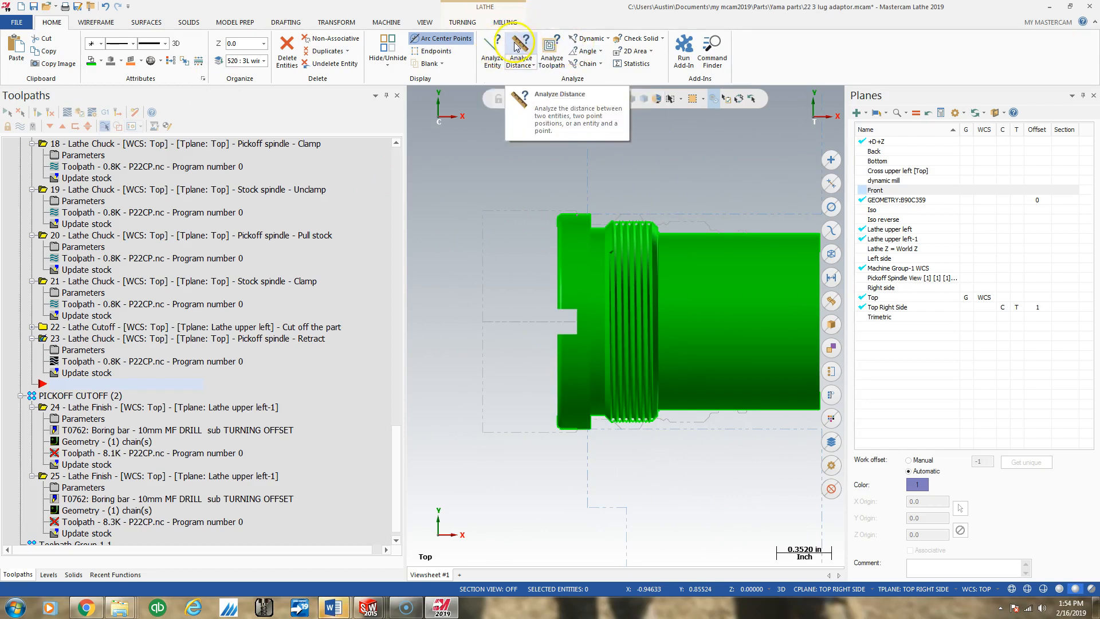
scroll(490, 263, up, 1)
scroll(490, 265, up, 1)
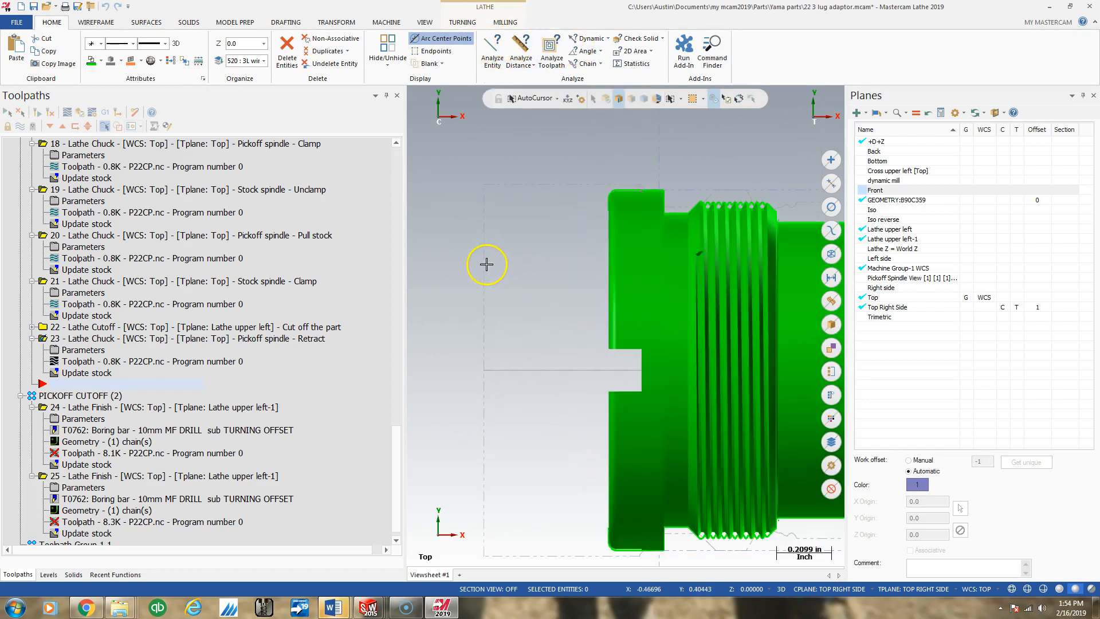
click(484, 263)
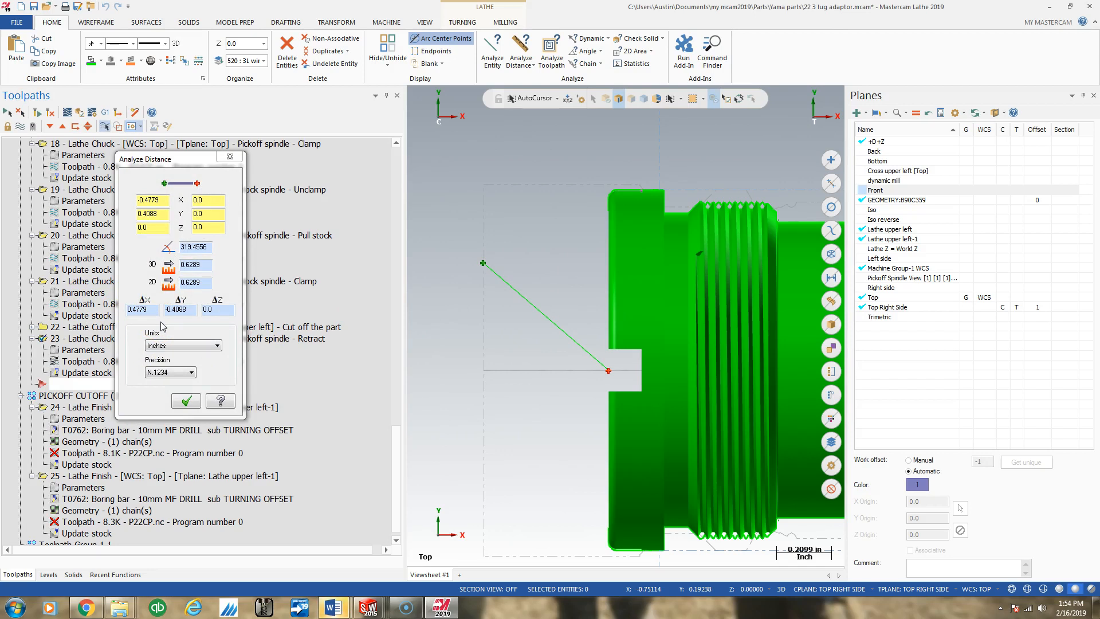
click(182, 400)
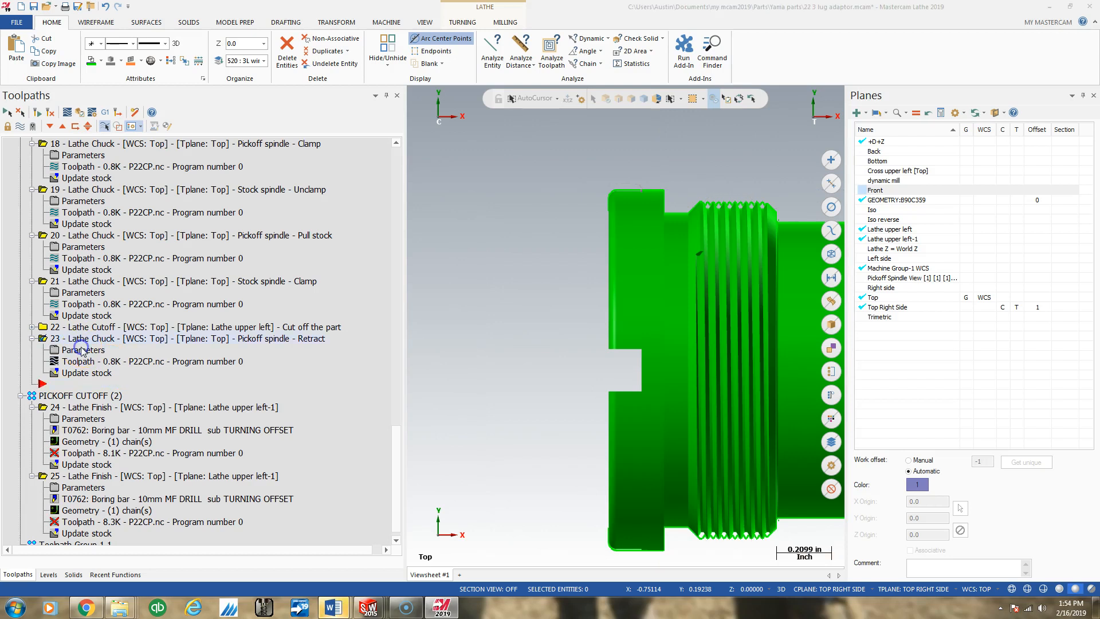
- Correct operation 23's final chuck Z so the stock edge lines up with the part's slotted end face, and regenerate it
click(81, 349)
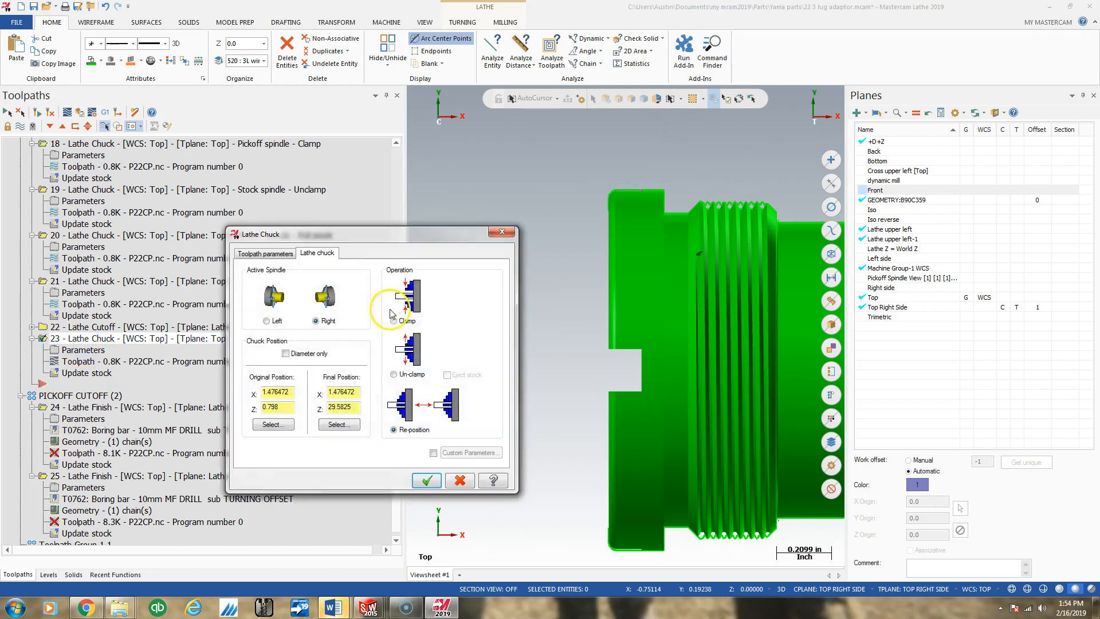
click(355, 406)
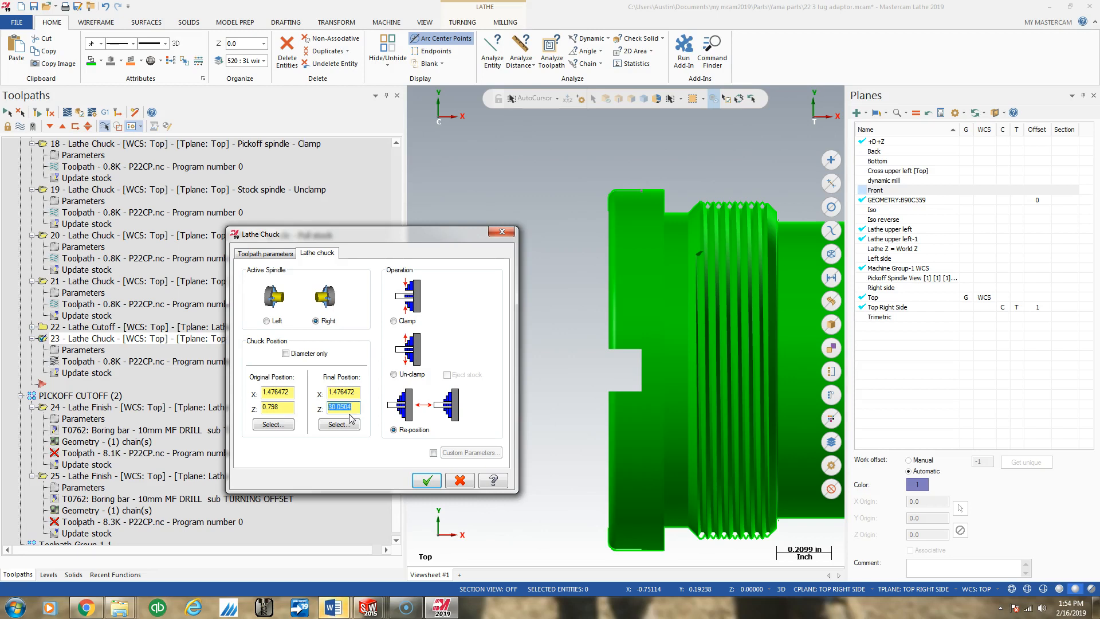
click(427, 480)
click(38, 113)
- Examine the stock and chuck boundaries around the part at the retracted pickoff spindle and the main spindle
scroll(508, 270, down, 3)
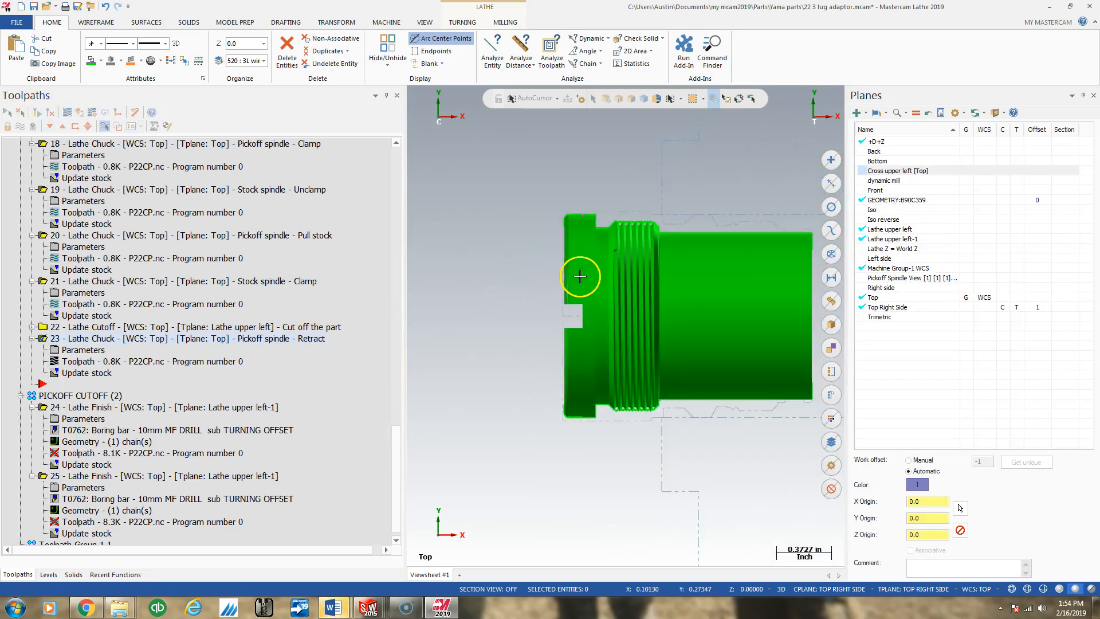
scroll(545, 227, up, 3)
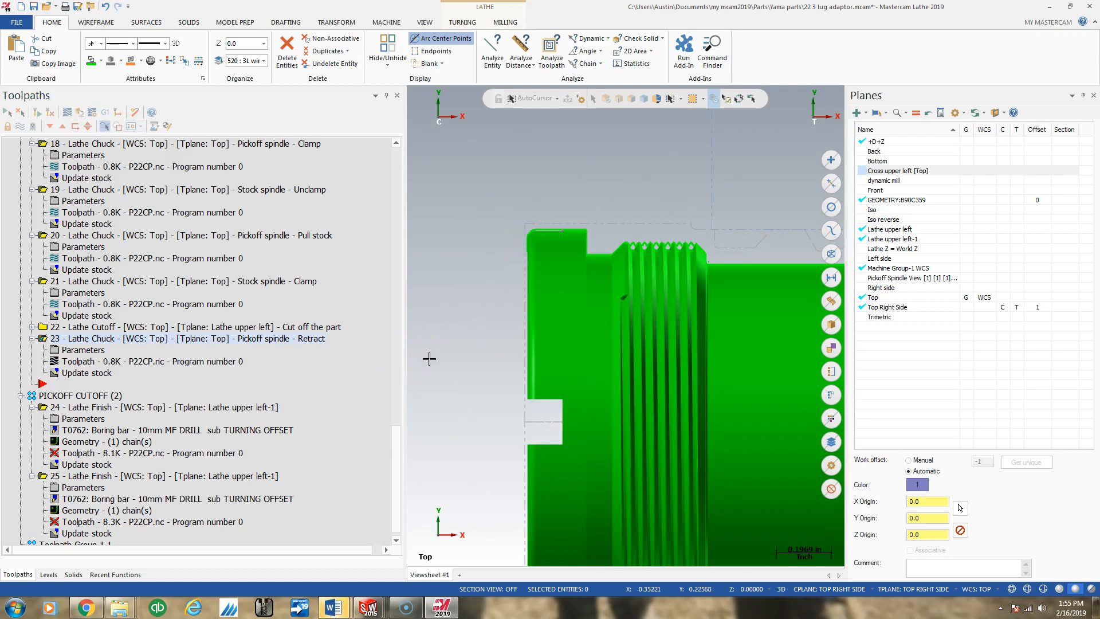
scroll(550, 390, down, 4)
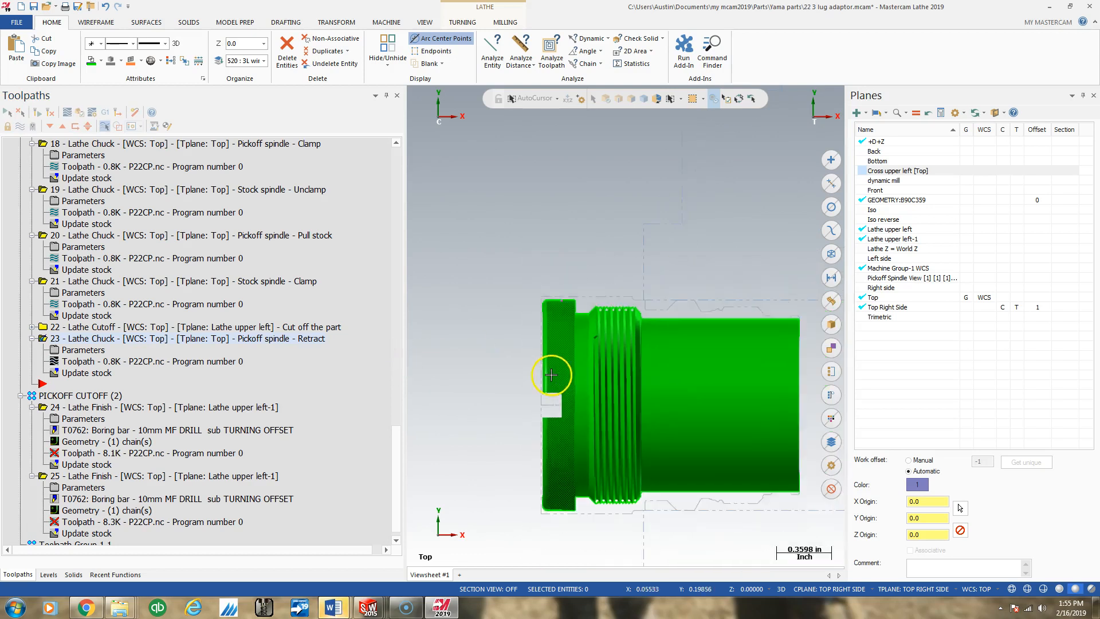
scroll(710, 369, down, 10)
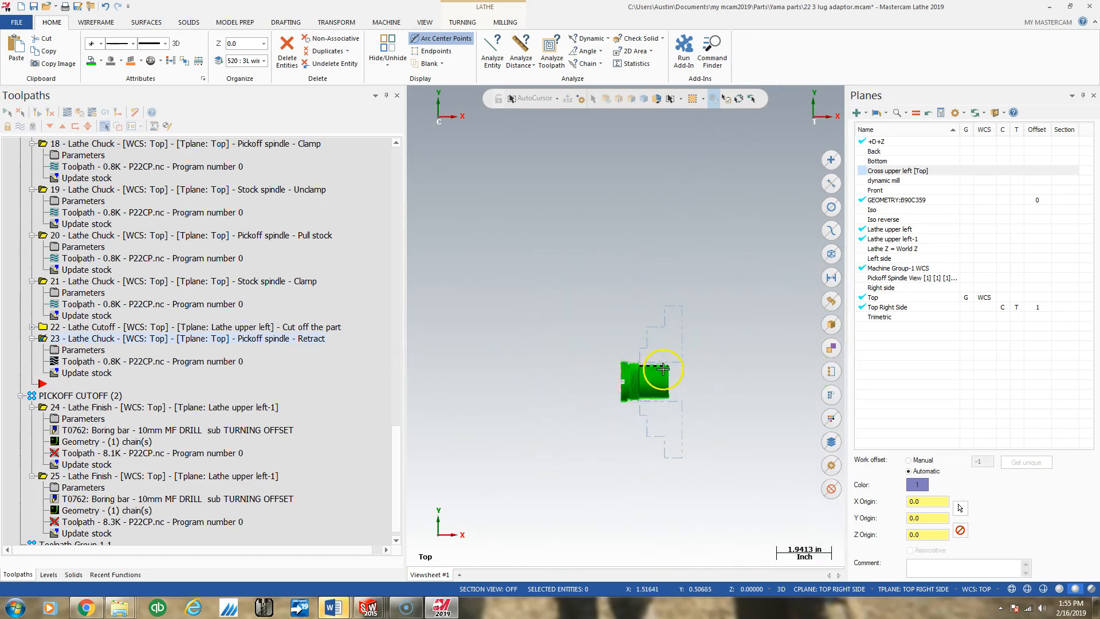
scroll(492, 369, up, 7)
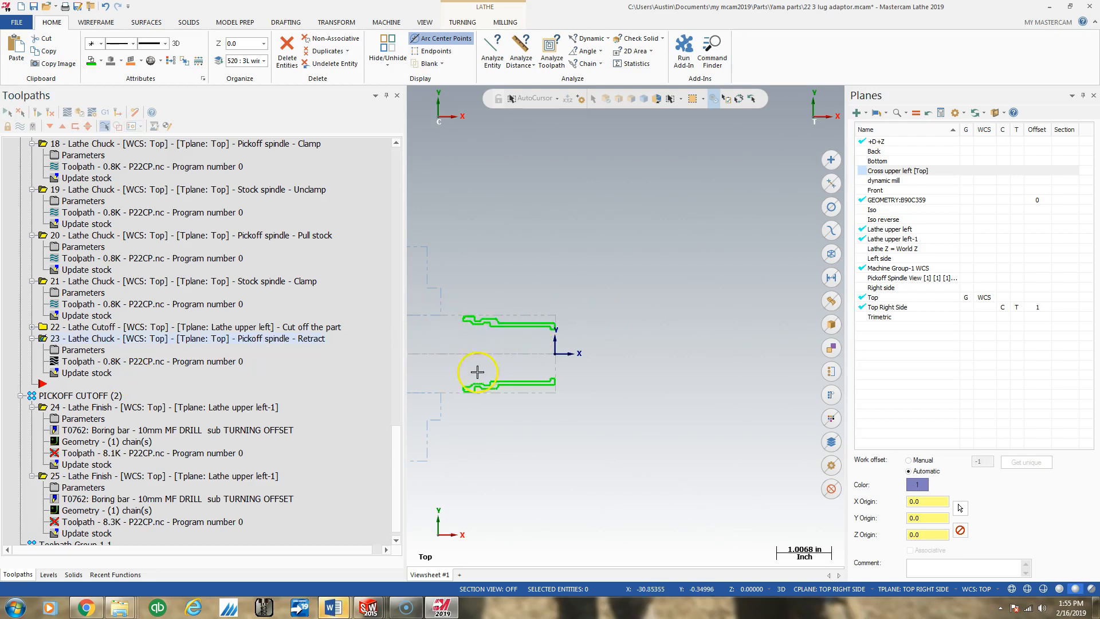
scroll(507, 342, down, 5)
scroll(503, 343, down, 3)
scroll(690, 342, up, 8)
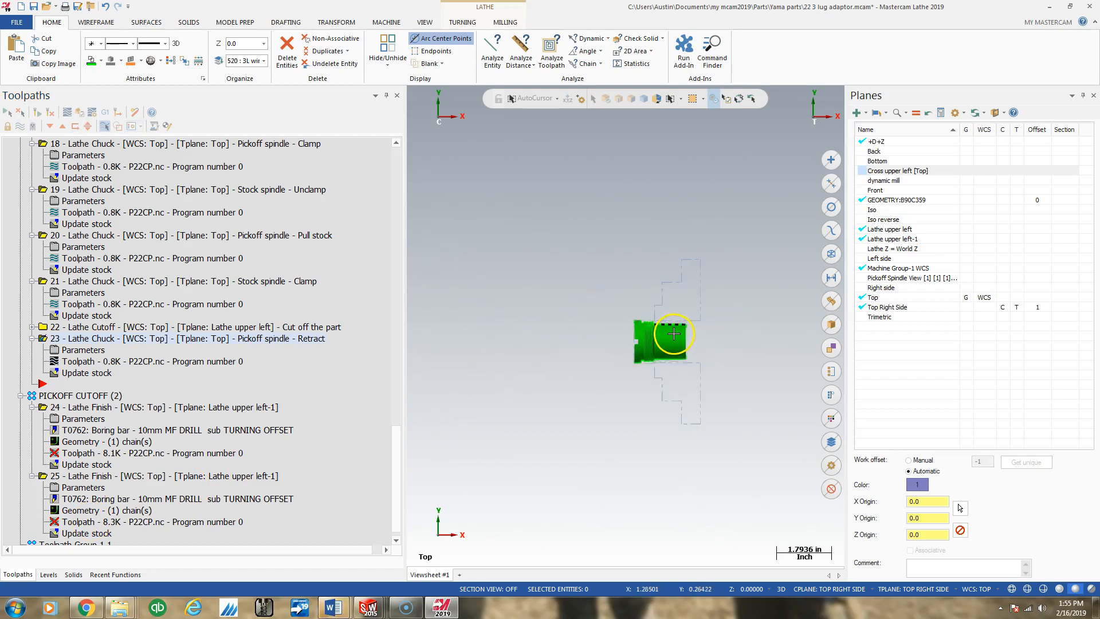